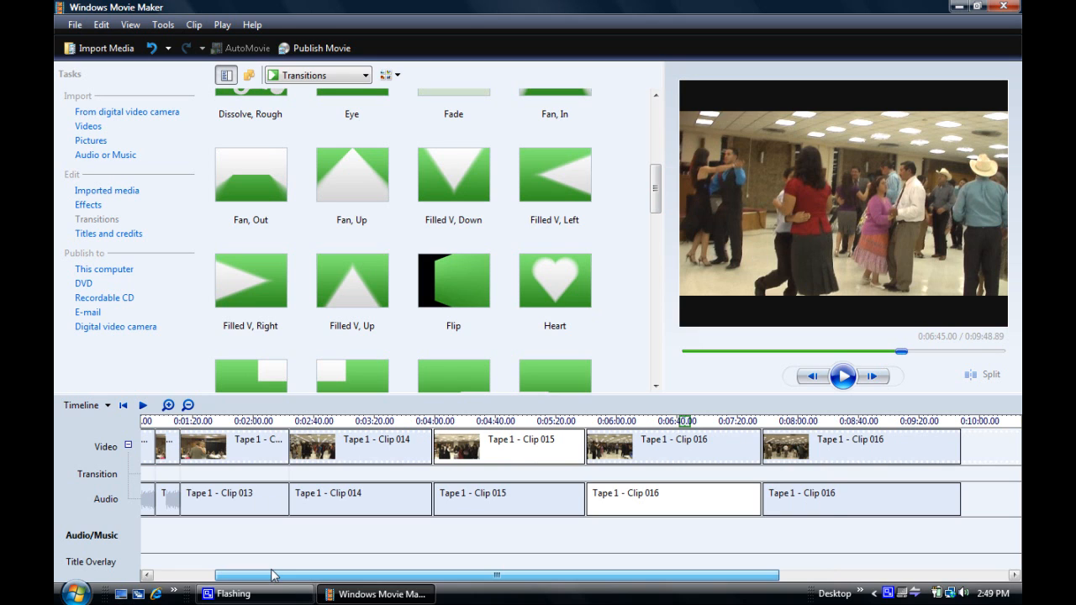
- Review the timeline by moving the playhead across the clip boundaries from Clip 012 to the start of Clip 015
{"action": "left_click", "coordinate": [145, 423]}
{"action": "left_click", "coordinate": [250, 423]}
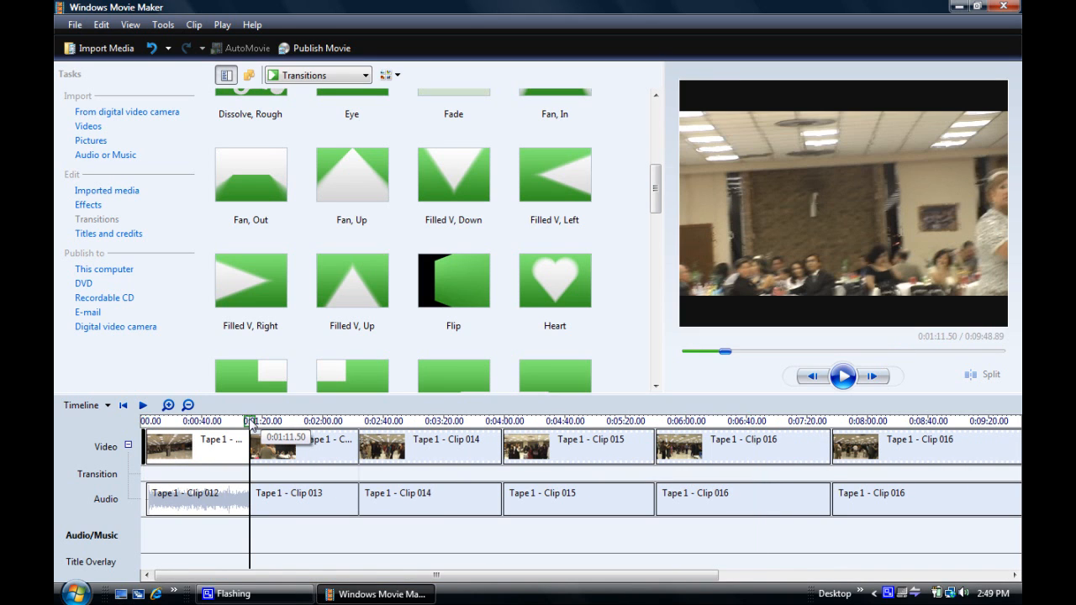
{"action": "left_click", "coordinate": [359, 423]}
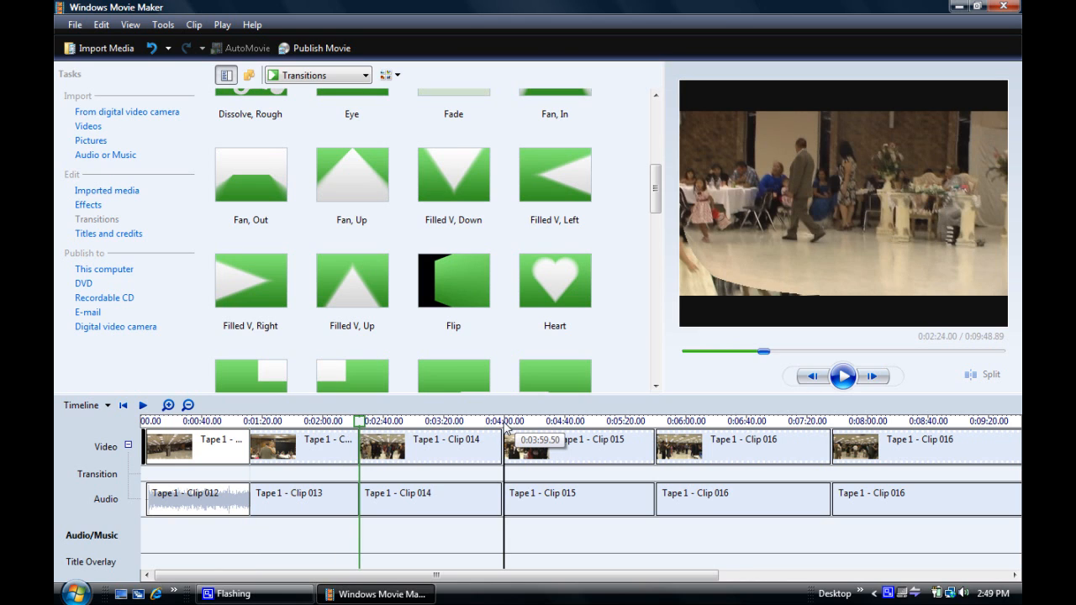
{"action": "left_click", "coordinate": [505, 423]}
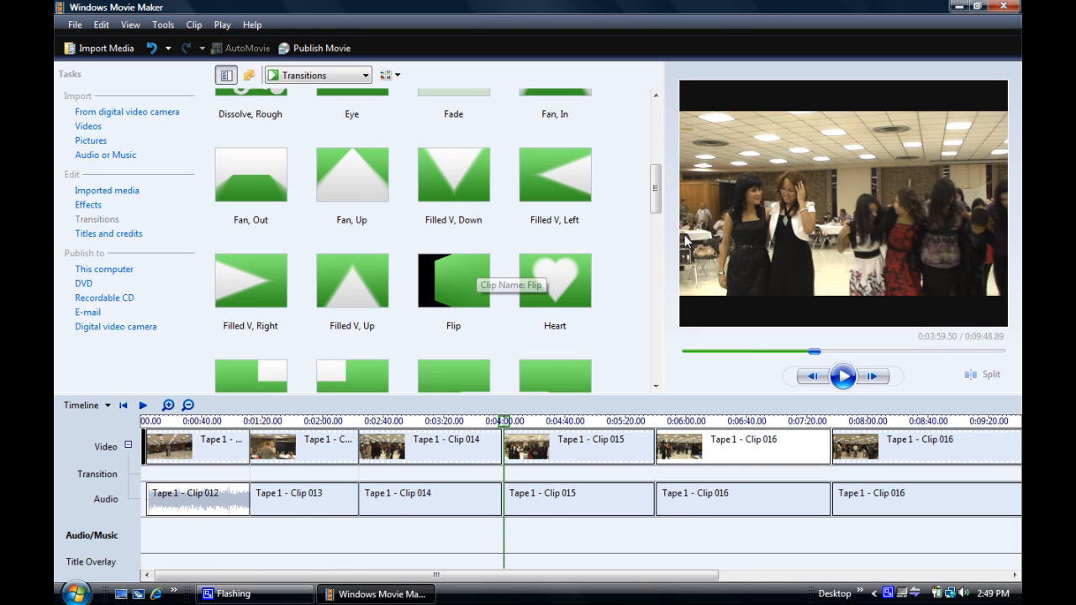
{"action": "scroll", "coordinate": [618, 300], "scroll_direction": "down", "scroll_amount": 1}
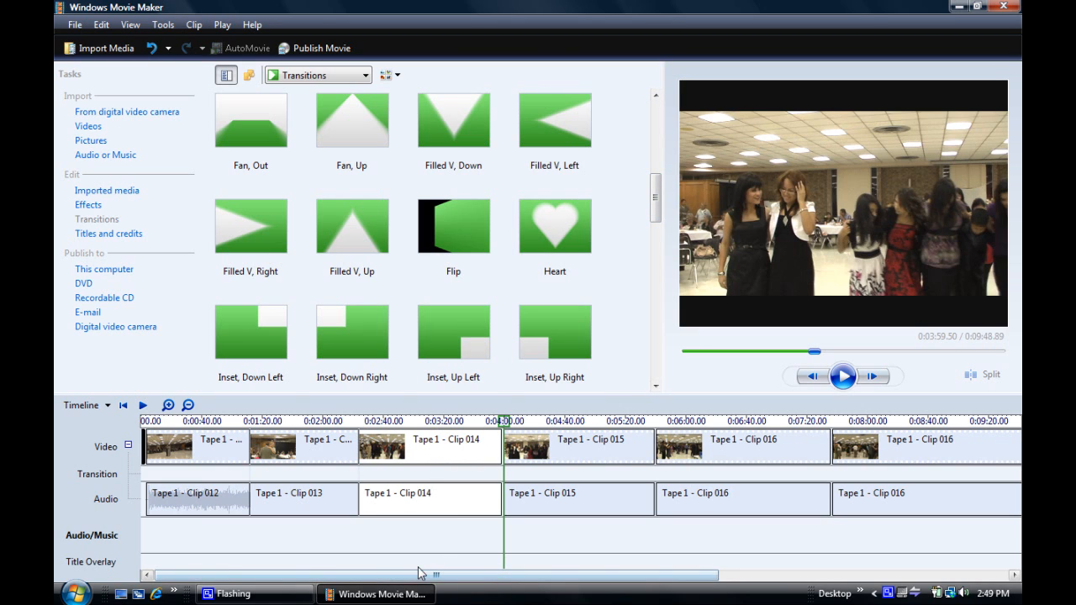
{"action": "left_click", "coordinate": [154, 422]}
{"action": "left_click", "coordinate": [152, 422]}
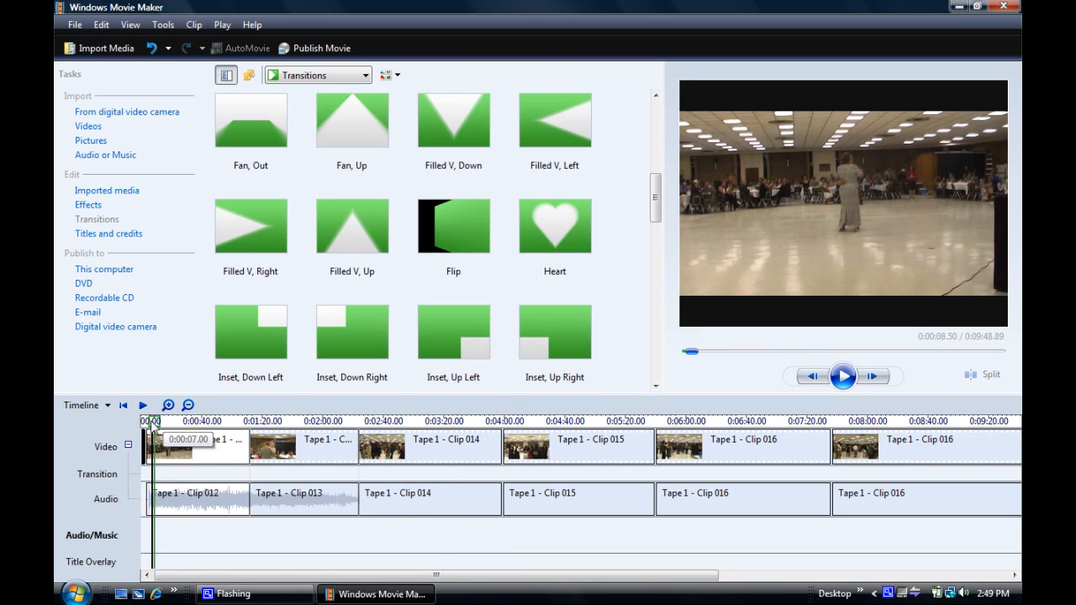
{"action": "left_click", "coordinate": [147, 422]}
{"action": "left_click_drag", "start_coordinate": [146, 424], "coordinate": [249, 425]}
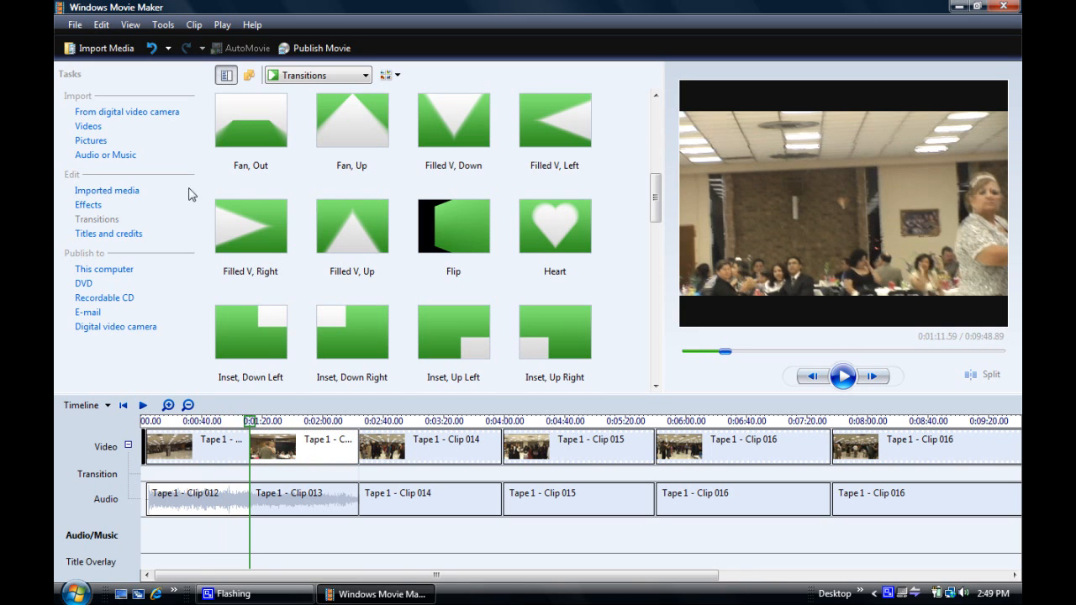
- Show the Effects collection and browse it to the film aging and grayscale effects
{"action": "left_click", "coordinate": [91, 205]}
{"action": "left_click_drag", "start_coordinate": [655, 158], "coordinate": [655, 126]}
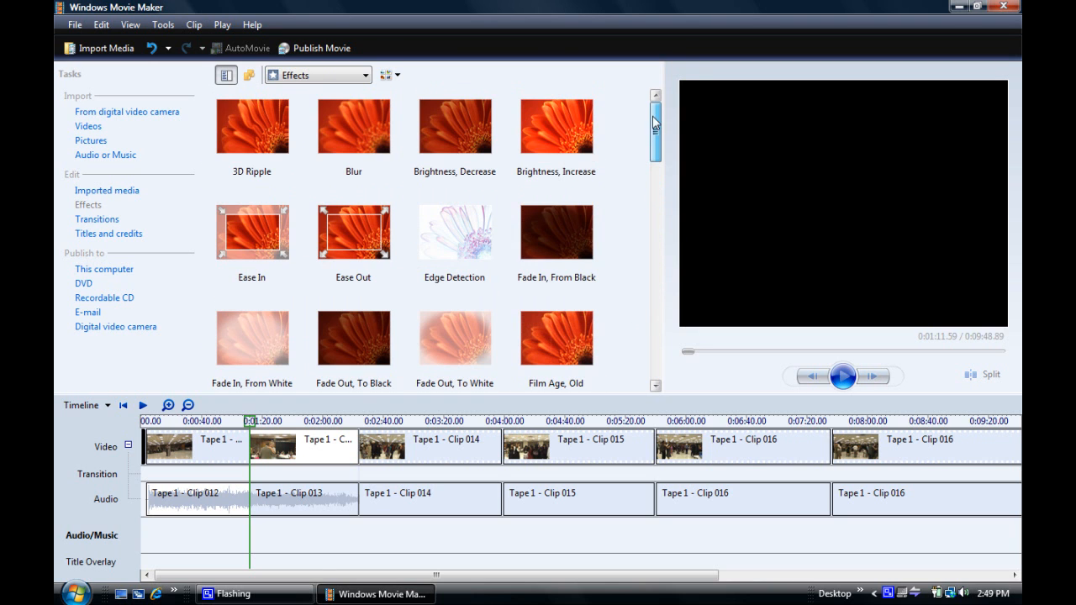
{"action": "left_click_drag", "start_coordinate": [478, 577], "coordinate": [437, 575]}
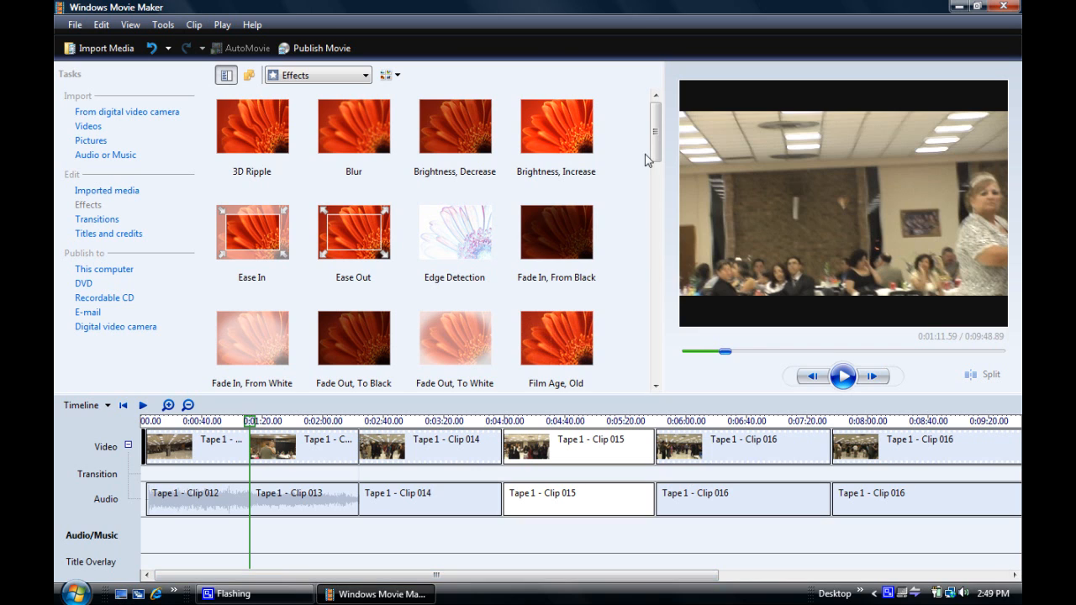
{"action": "left_click_drag", "start_coordinate": [658, 134], "coordinate": [654, 158]}
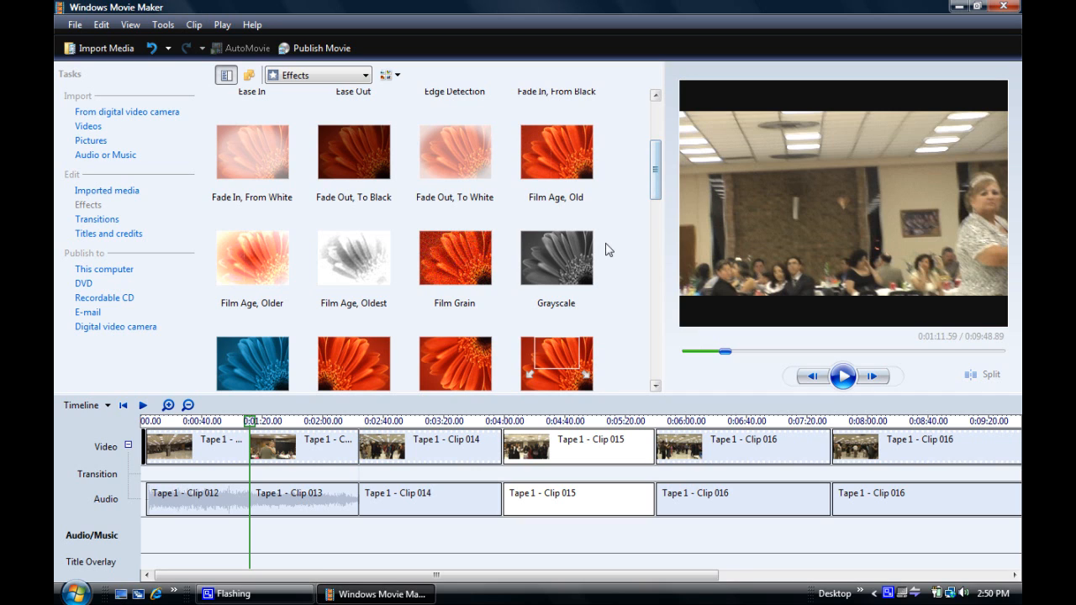
- Apply the Film Age, Older effect to Clip 012 and preview the clip briefly, muting the sound
{"action": "left_click_drag", "start_coordinate": [248, 275], "coordinate": [216, 437]}
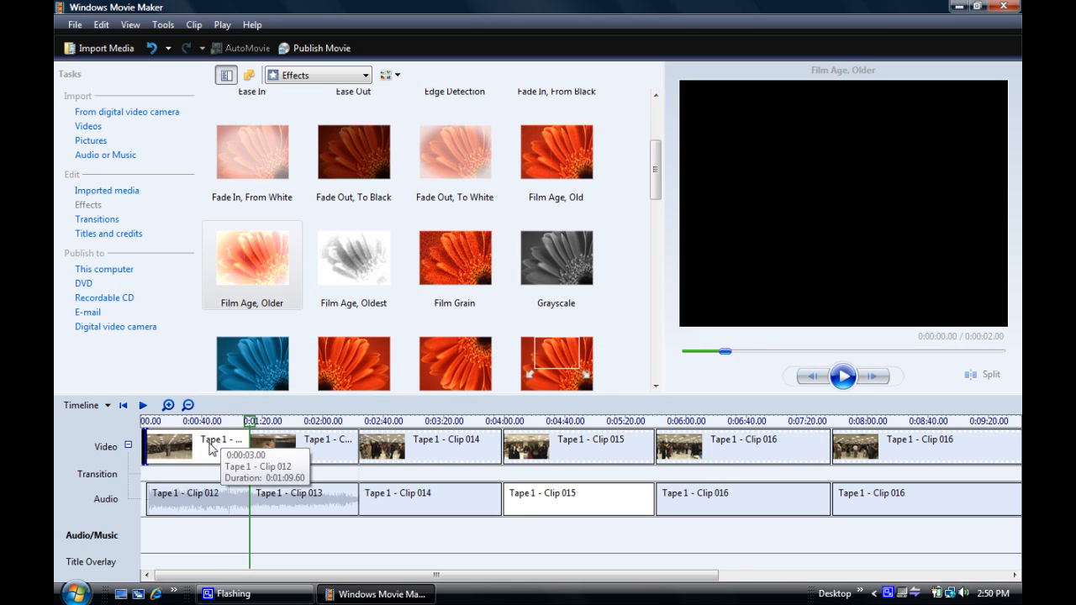
{"action": "left_click", "coordinate": [209, 451]}
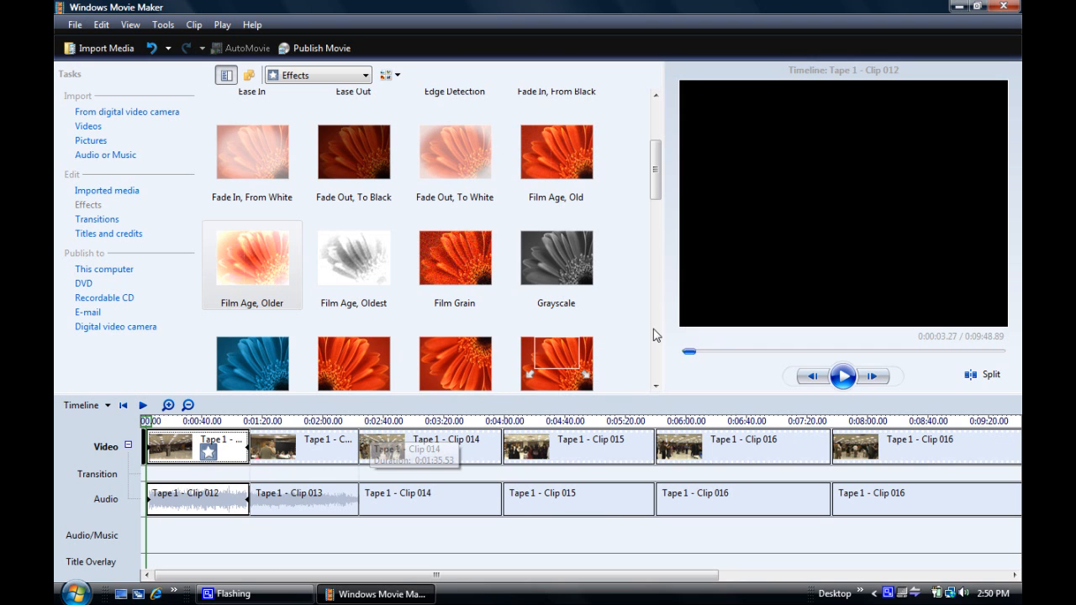
{"action": "left_click", "coordinate": [844, 377]}
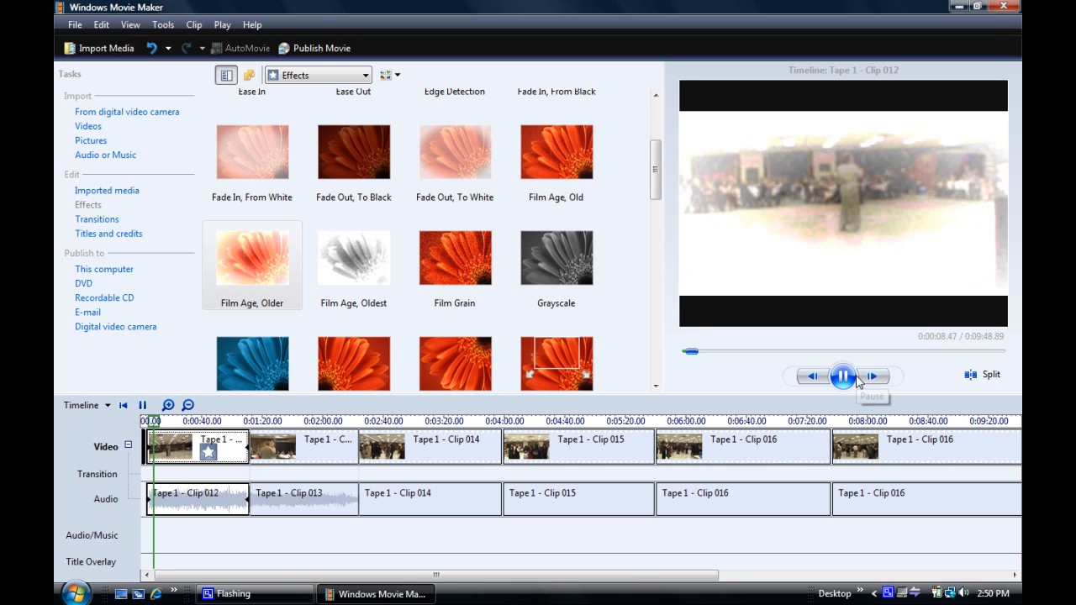
{"action": "key", "text": "XF86AudioMute"}
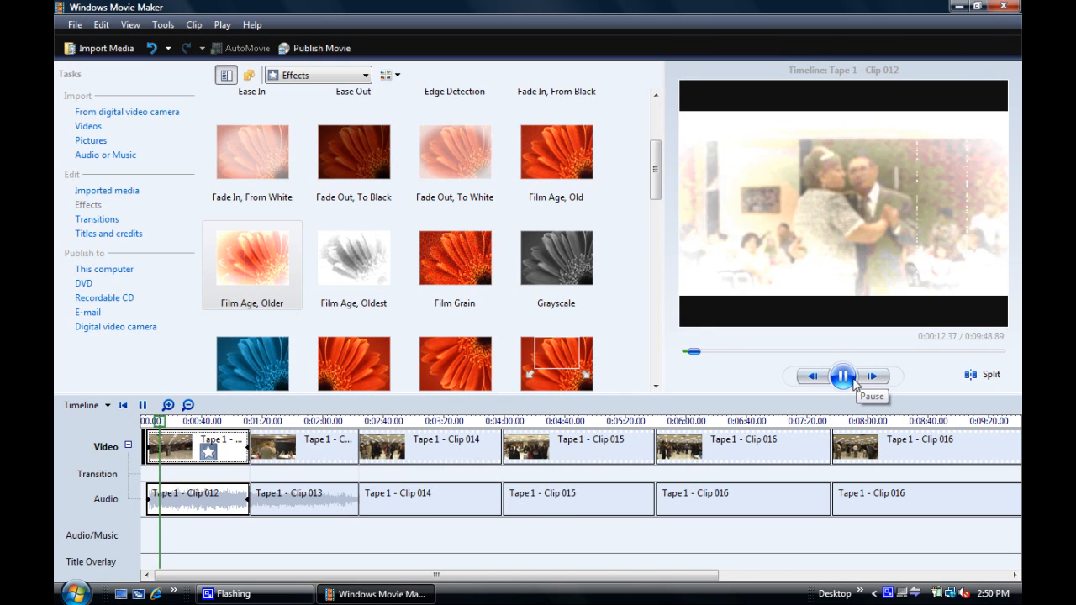
{"action": "left_click", "coordinate": [858, 379]}
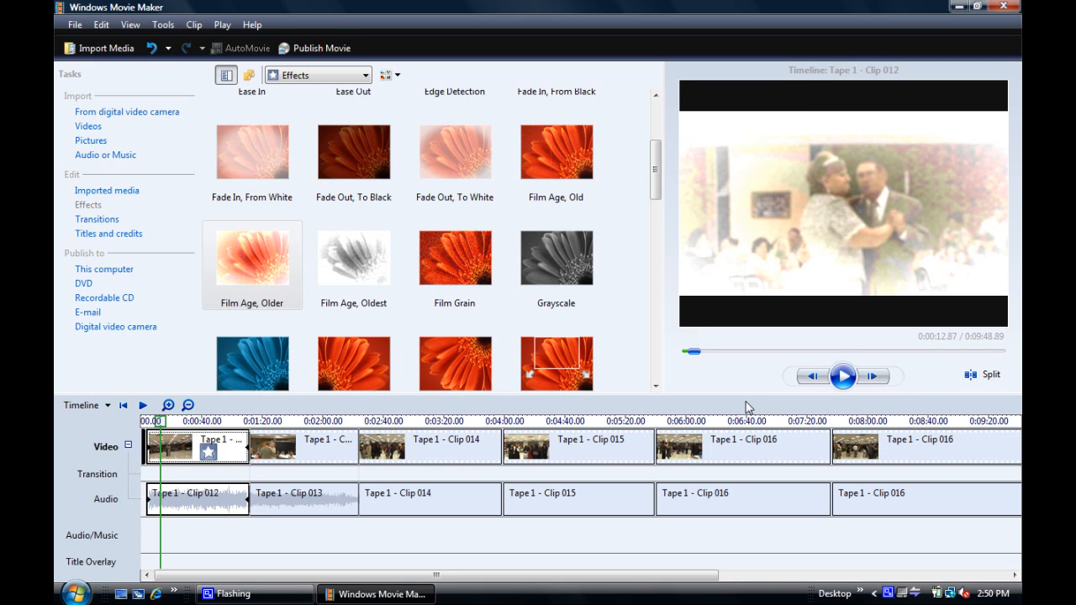
- Remove the Film Age, Older effect from Clip 012
{"action": "right_click", "coordinate": [185, 447]}
{"action": "left_click", "coordinate": [281, 359]}
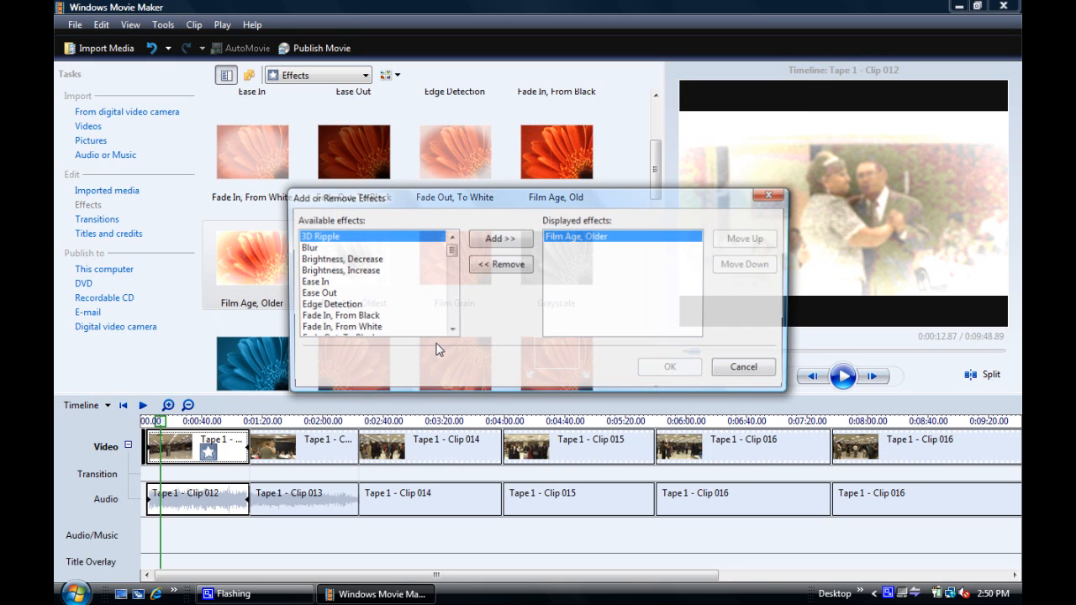
{"action": "left_click", "coordinate": [501, 264]}
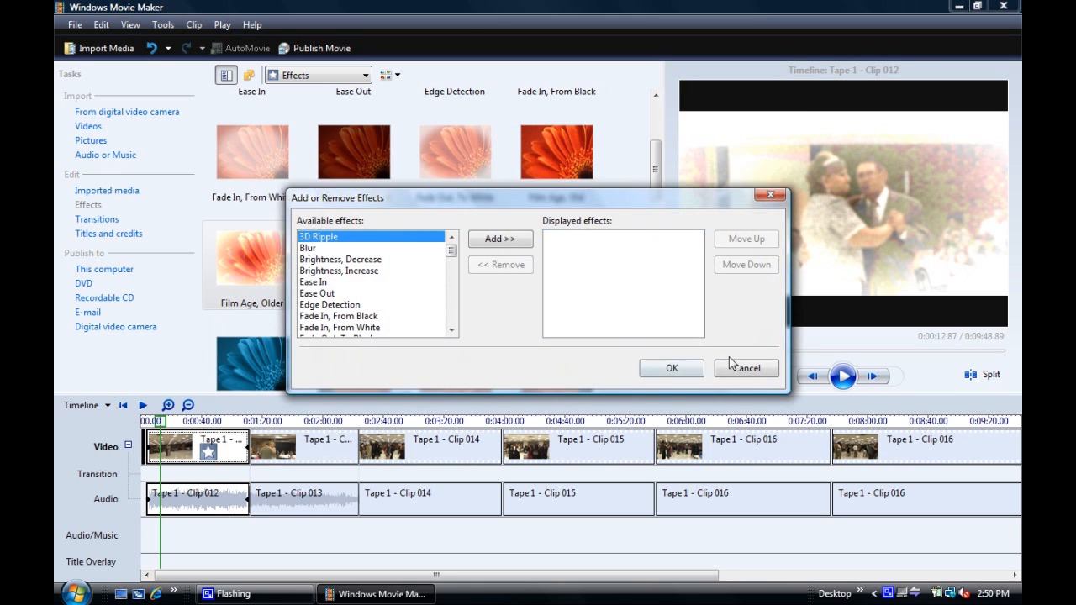
{"action": "left_click", "coordinate": [671, 368]}
- Apply the Grayscale effect to Clip 012 and preview the clip briefly
{"action": "left_click_drag", "start_coordinate": [582, 248], "coordinate": [193, 453]}
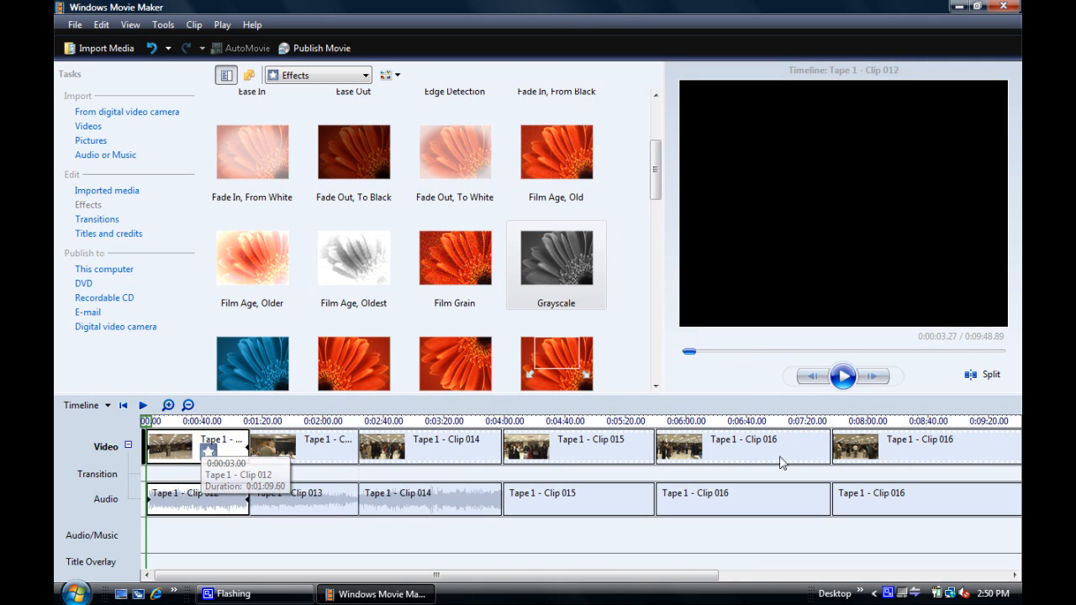
{"action": "left_click", "coordinate": [843, 377]}
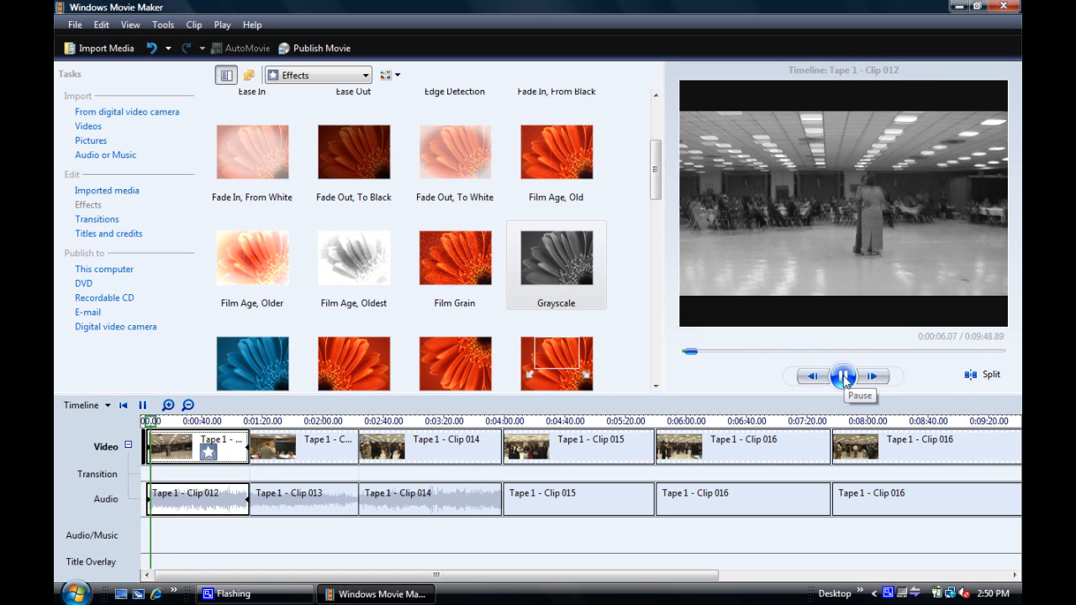
{"action": "left_click", "coordinate": [844, 377]}
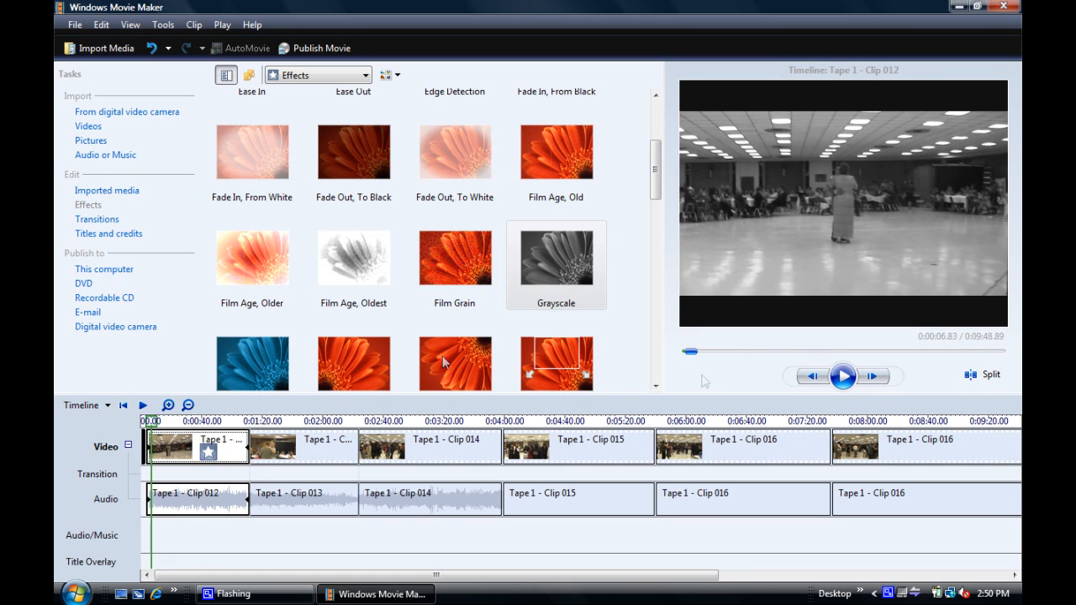
- Remove the Grayscale effect from Clip 012
{"action": "left_click", "coordinate": [649, 170]}
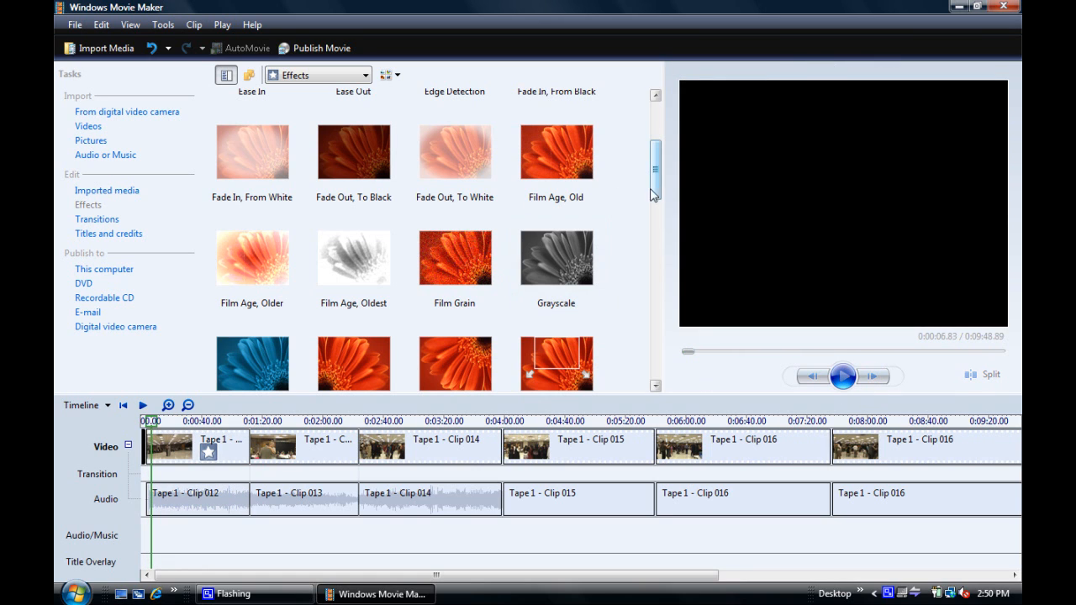
{"action": "left_click", "coordinate": [205, 446]}
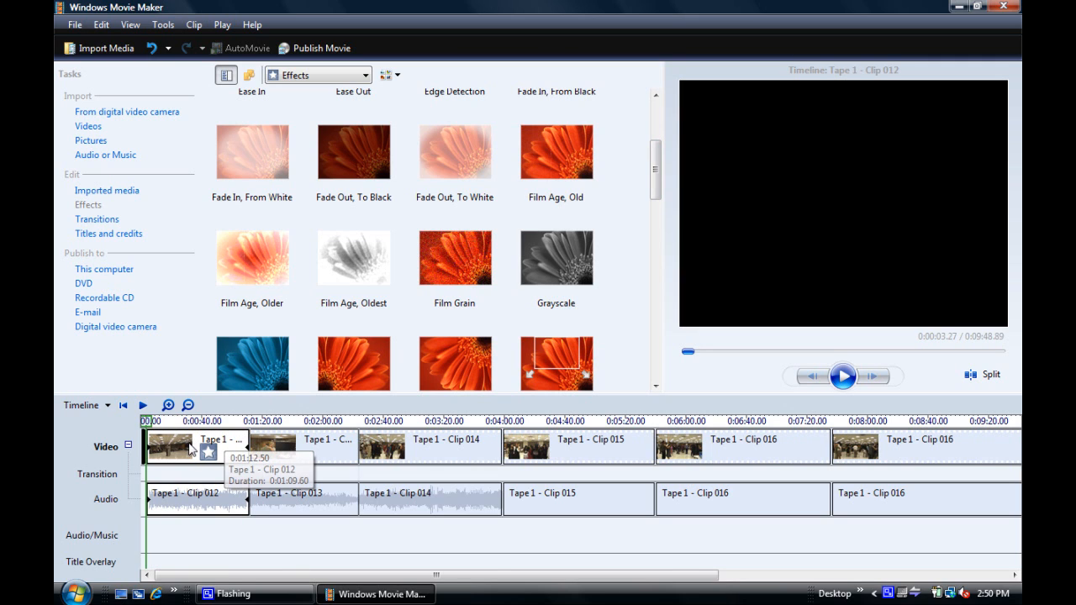
{"action": "right_click", "coordinate": [190, 449]}
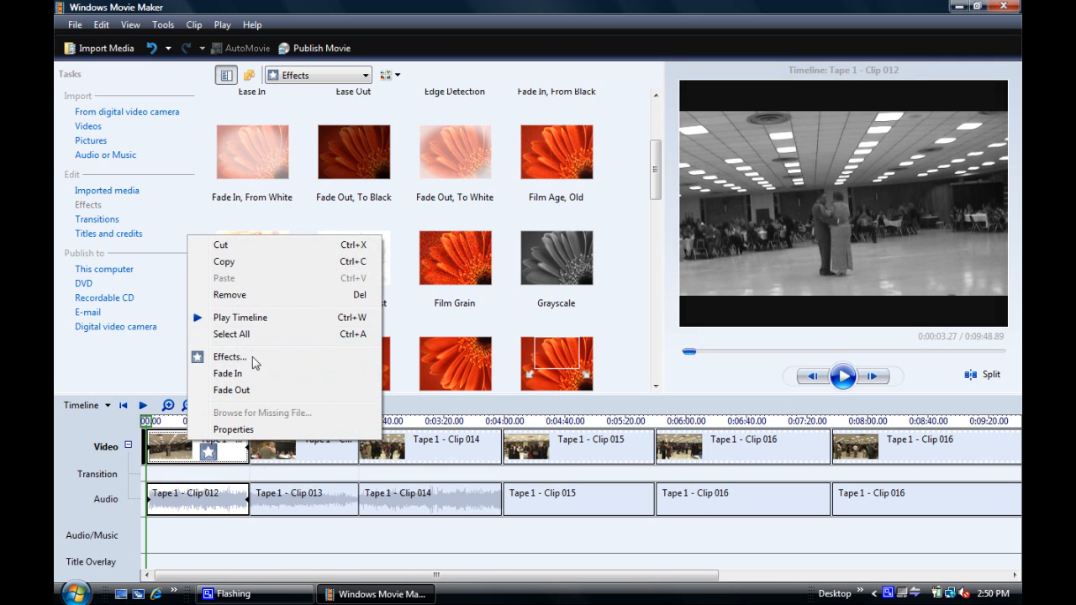
{"action": "left_click", "coordinate": [252, 357]}
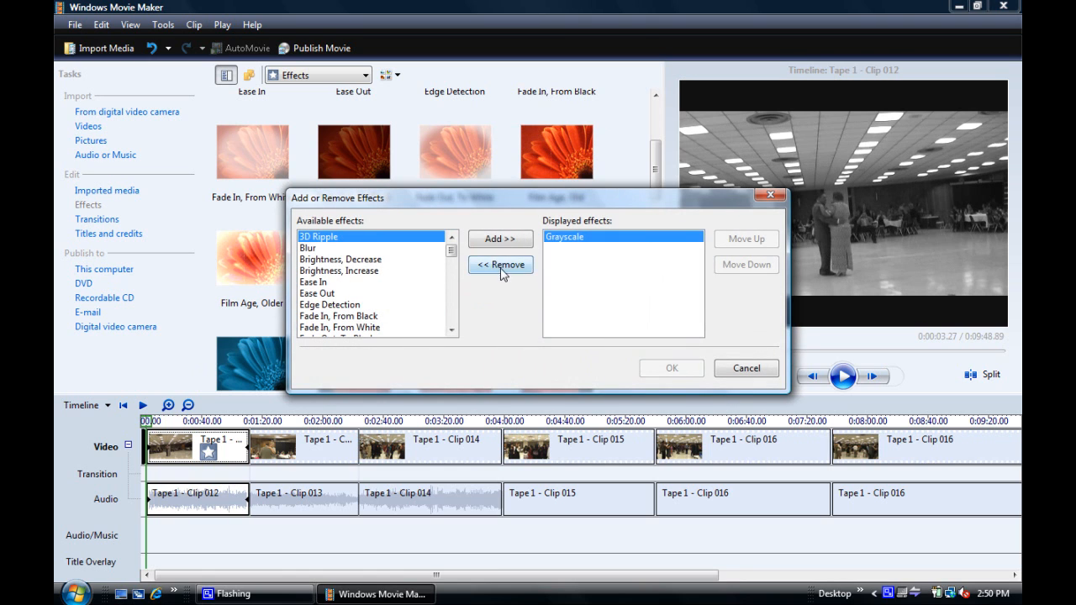
{"action": "left_click", "coordinate": [502, 266]}
{"action": "left_click", "coordinate": [657, 370]}
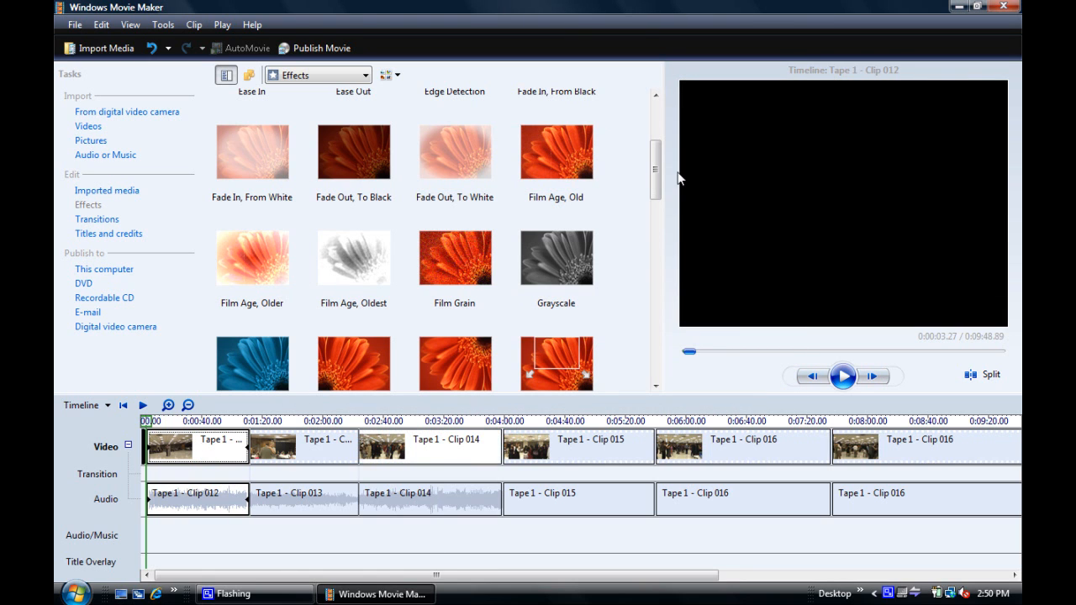
- Reapply the Grayscale effect to Clip 012 from the Effects collection
{"action": "mouse_move", "coordinate": [655, 160]}
{"action": "left_mouse_down"}
{"action": "mouse_move", "coordinate": [659, 286]}
{"action": "mouse_move", "coordinate": [655, 139]}
{"action": "left_mouse_up"}
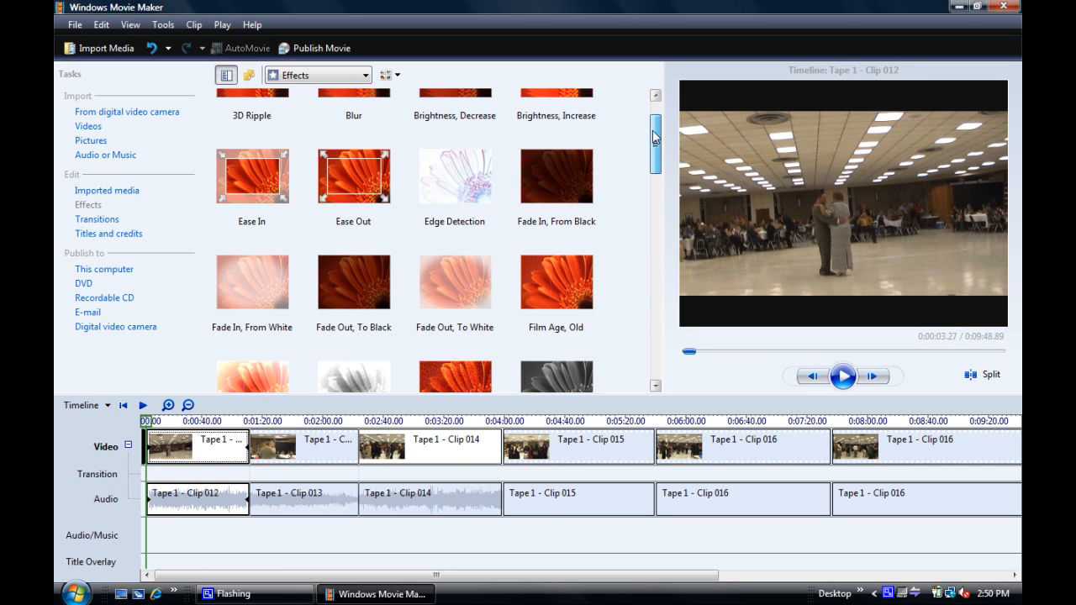
{"action": "scroll", "coordinate": [632, 154], "scroll_direction": "up", "scroll_amount": 1}
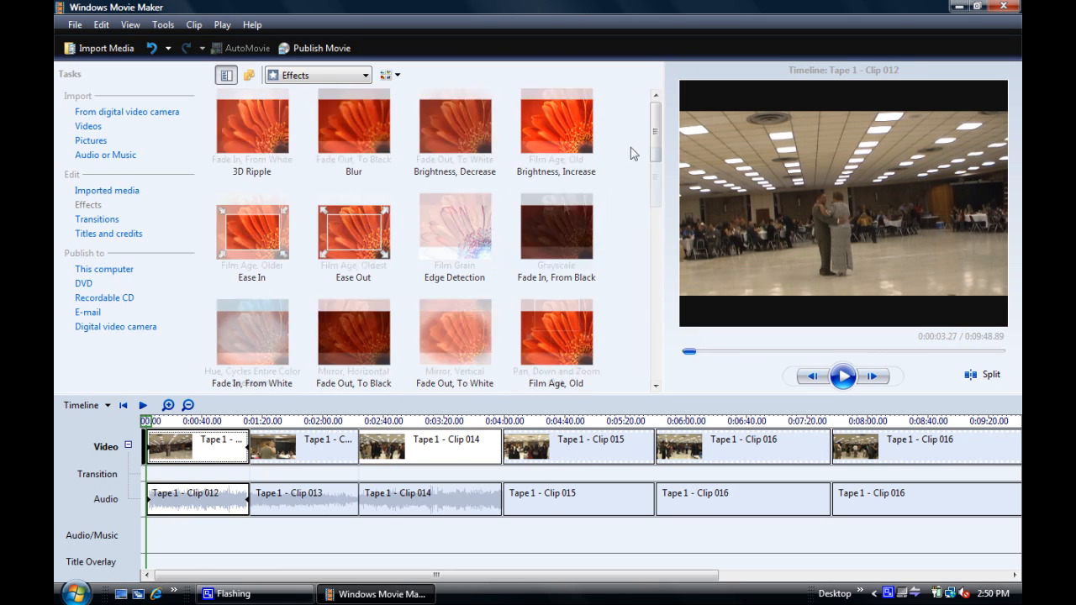
{"action": "scroll", "coordinate": [637, 151], "scroll_direction": "down", "scroll_amount": 2}
{"action": "left_click", "coordinate": [563, 201]}
{"action": "left_click", "coordinate": [192, 450]}
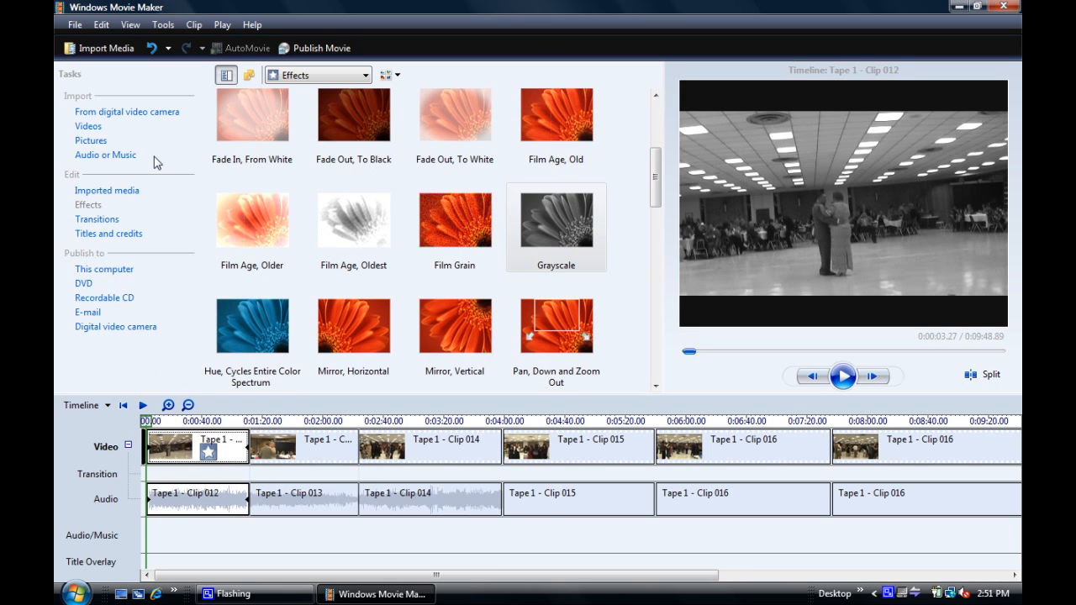
- Return to the imported media collection and play a short stretch of Clip 012 on the timeline
{"action": "scroll", "coordinate": [313, 124], "scroll_direction": "up", "scroll_amount": 2}
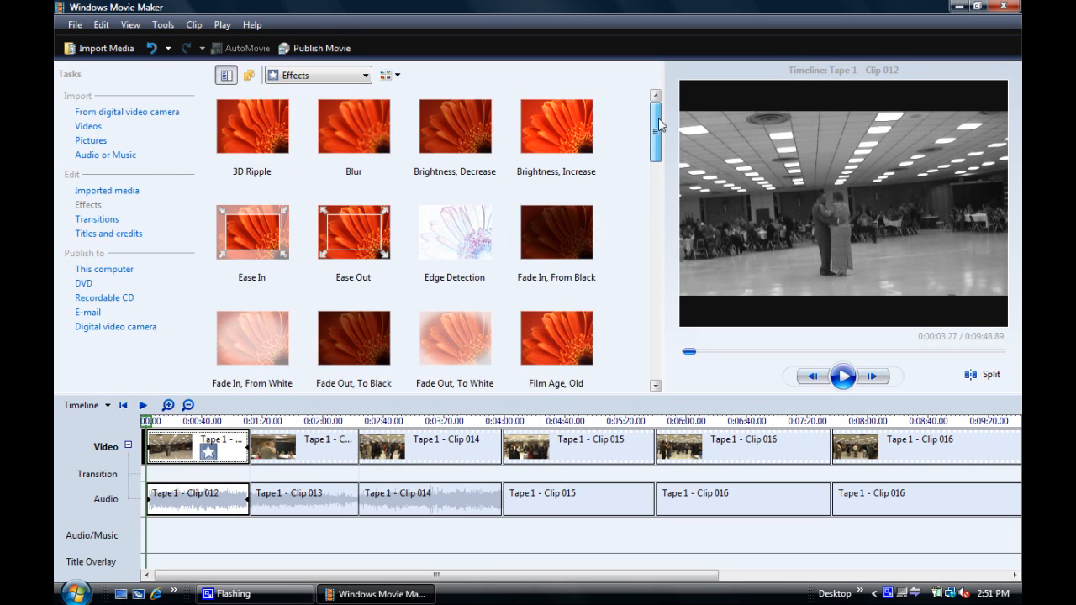
{"action": "left_click", "coordinate": [112, 193]}
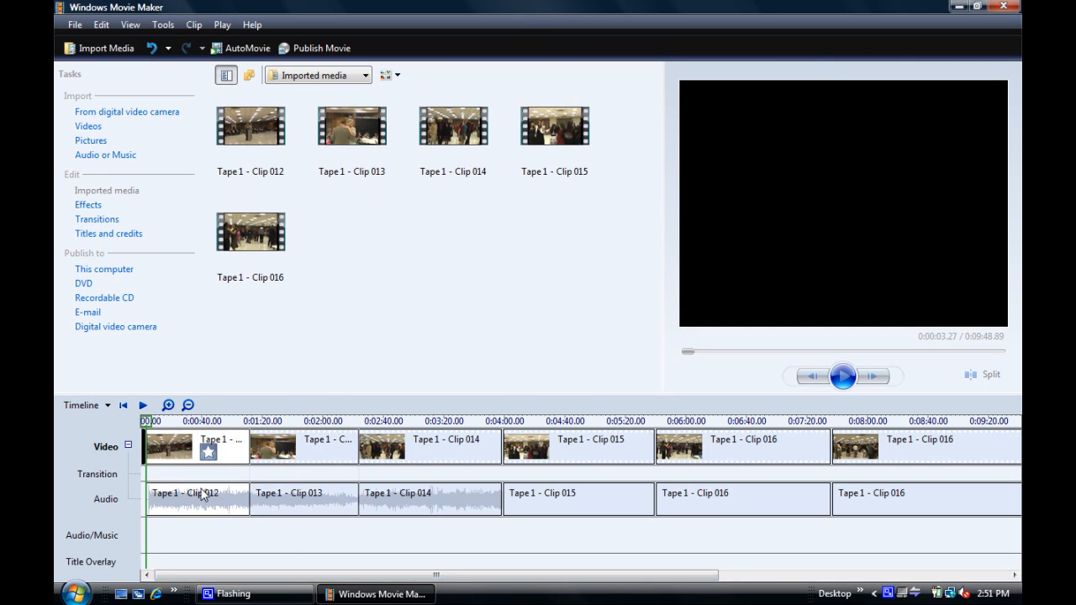
{"action": "left_click", "coordinate": [144, 405]}
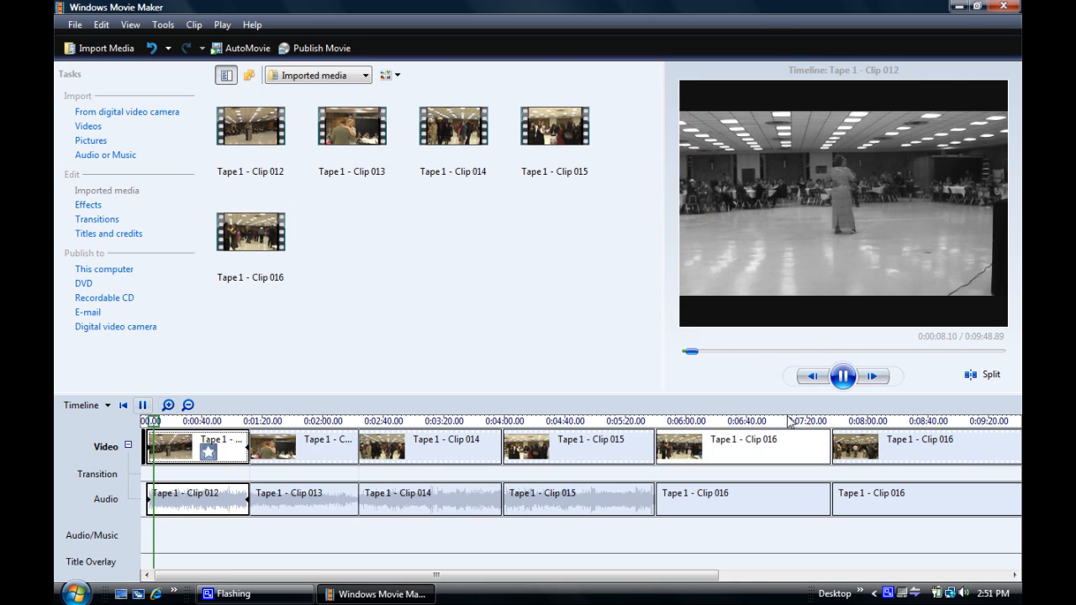
{"action": "left_click", "coordinate": [844, 376]}
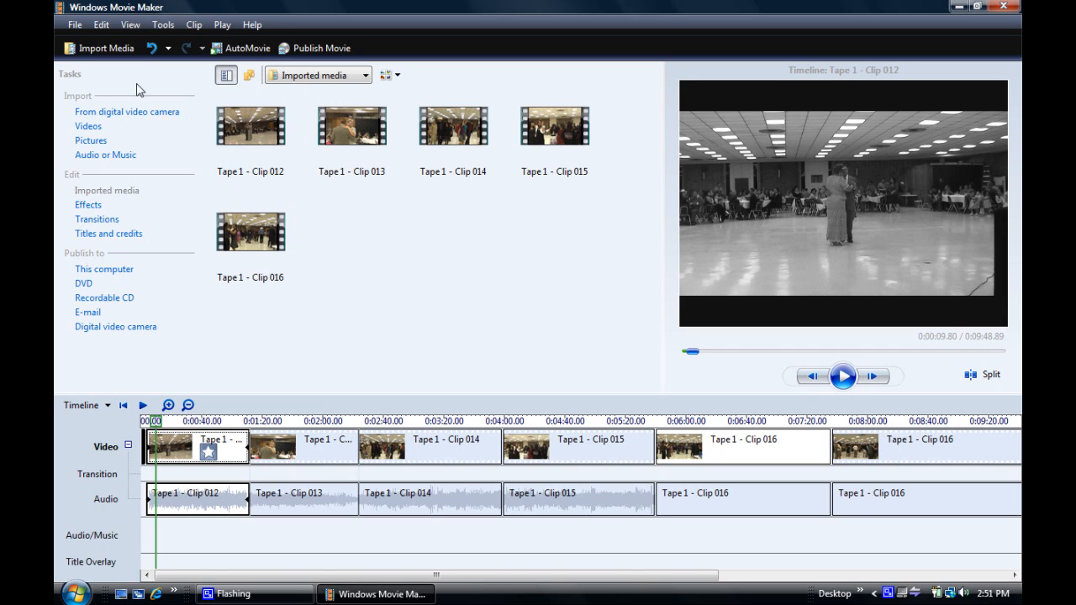
- Import the song "01 - Falling In Love At A Coffee Shop" from the Amazon MP3 music folder
{"action": "left_click", "coordinate": [104, 51]}
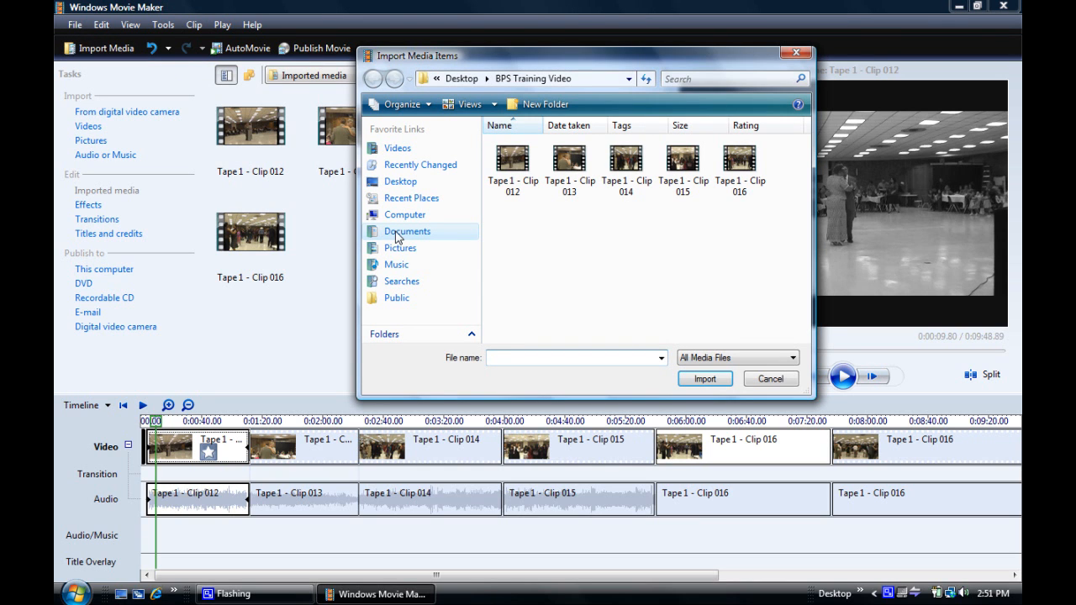
{"action": "left_click", "coordinate": [418, 266]}
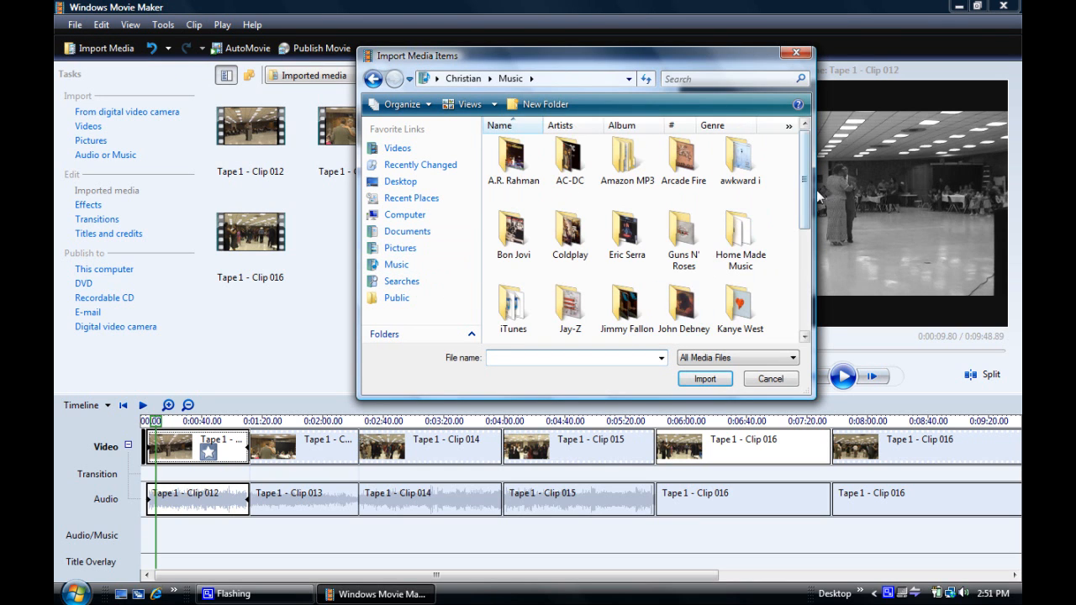
{"action": "mouse_move", "coordinate": [806, 176]}
{"action": "left_mouse_down"}
{"action": "mouse_move", "coordinate": [805, 281]}
{"action": "mouse_move", "coordinate": [799, 166]}
{"action": "left_mouse_up"}
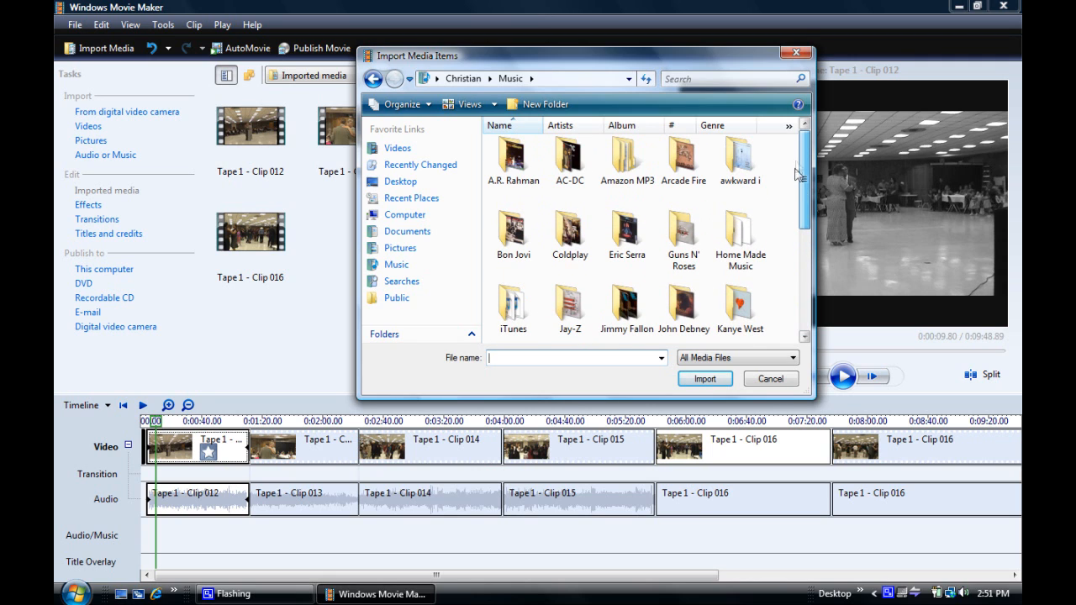
{"action": "double_click", "coordinate": [624, 169]}
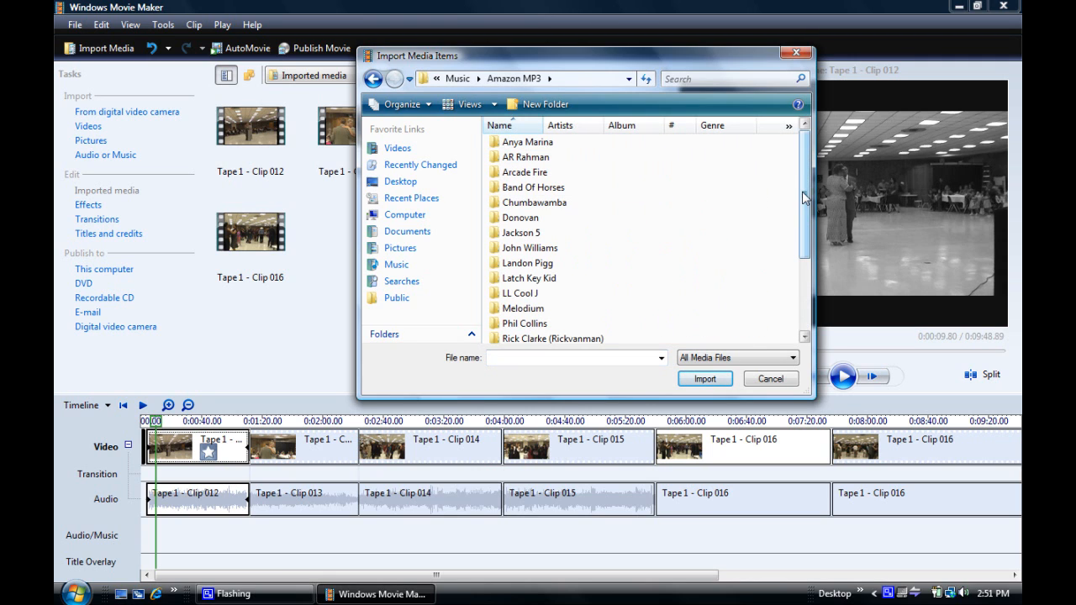
{"action": "left_click_drag", "start_coordinate": [803, 191], "coordinate": [804, 224]}
{"action": "double_click", "coordinate": [528, 216]}
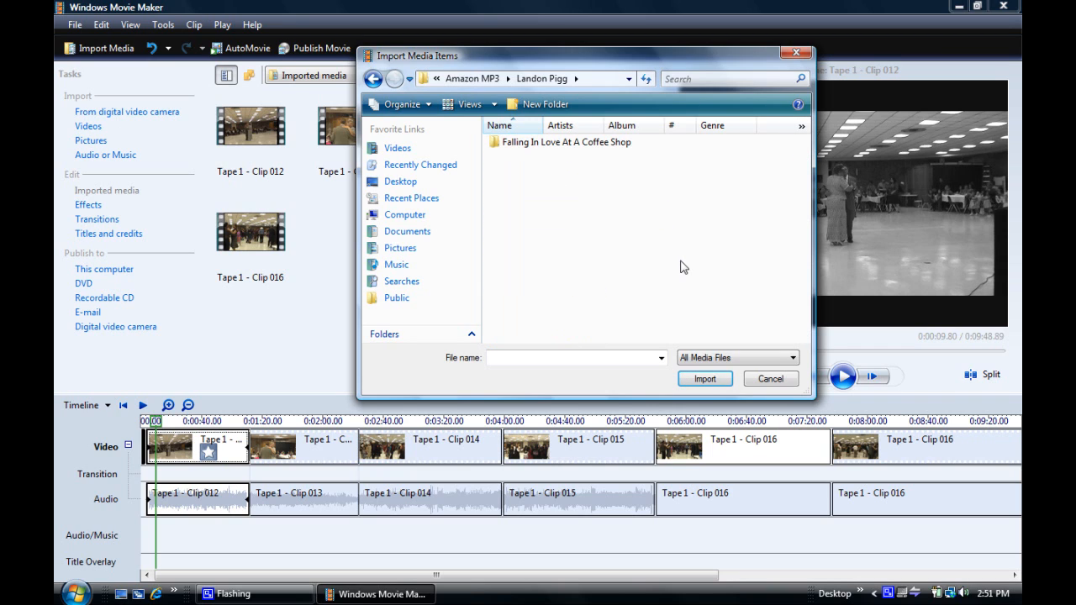
{"action": "double_click", "coordinate": [542, 145]}
{"action": "left_click", "coordinate": [574, 144]}
{"action": "left_click", "coordinate": [708, 383]}
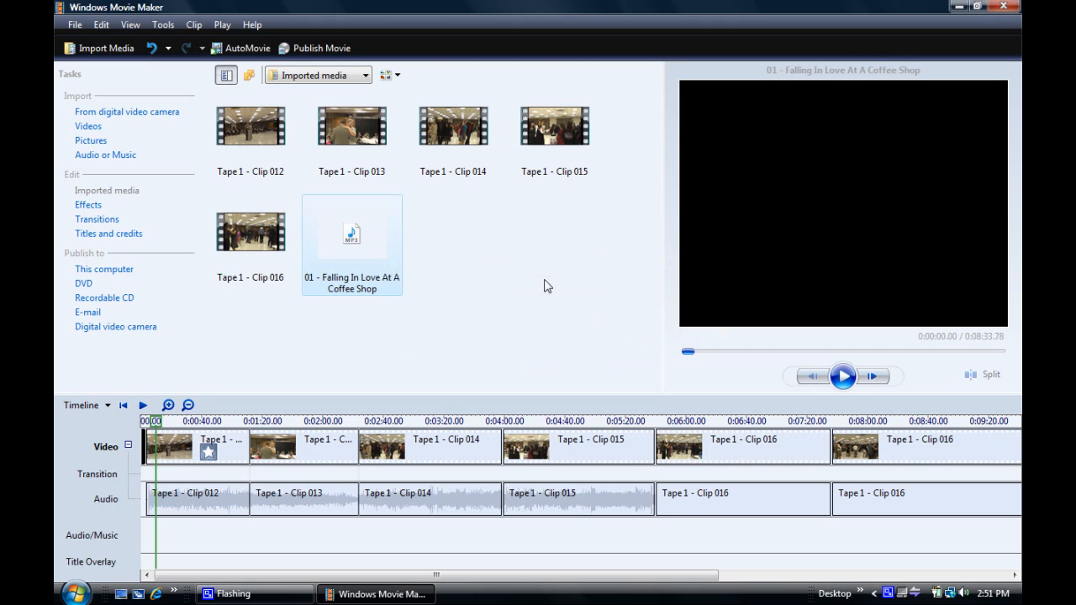
- Place the imported song on the Audio/Music track at 0:00:03.00, aligned with the start of Clip 012
{"action": "left_click", "coordinate": [505, 339]}
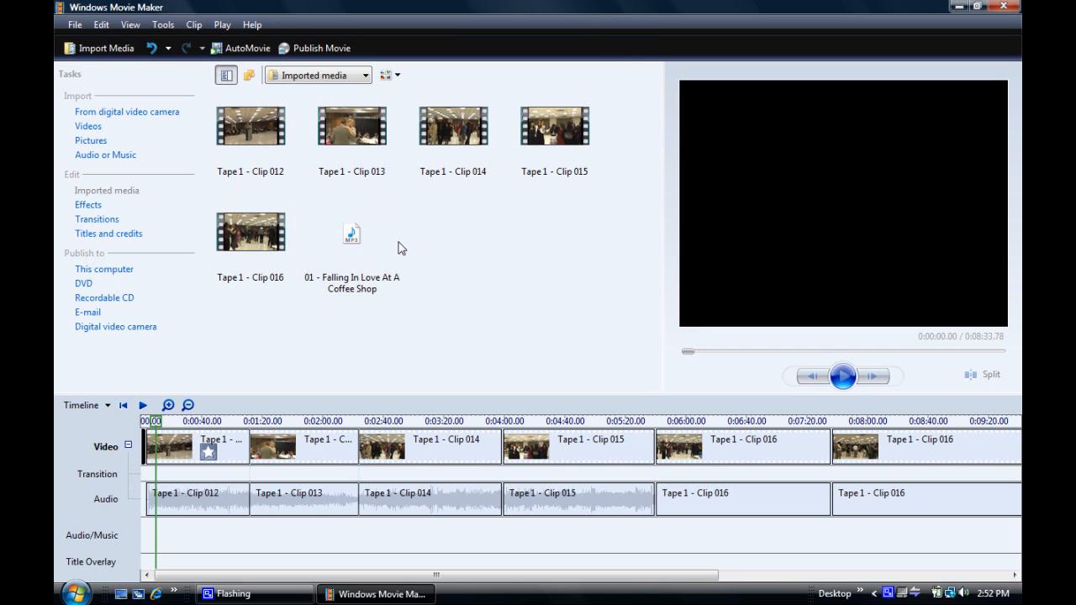
{"action": "left_click", "coordinate": [352, 237]}
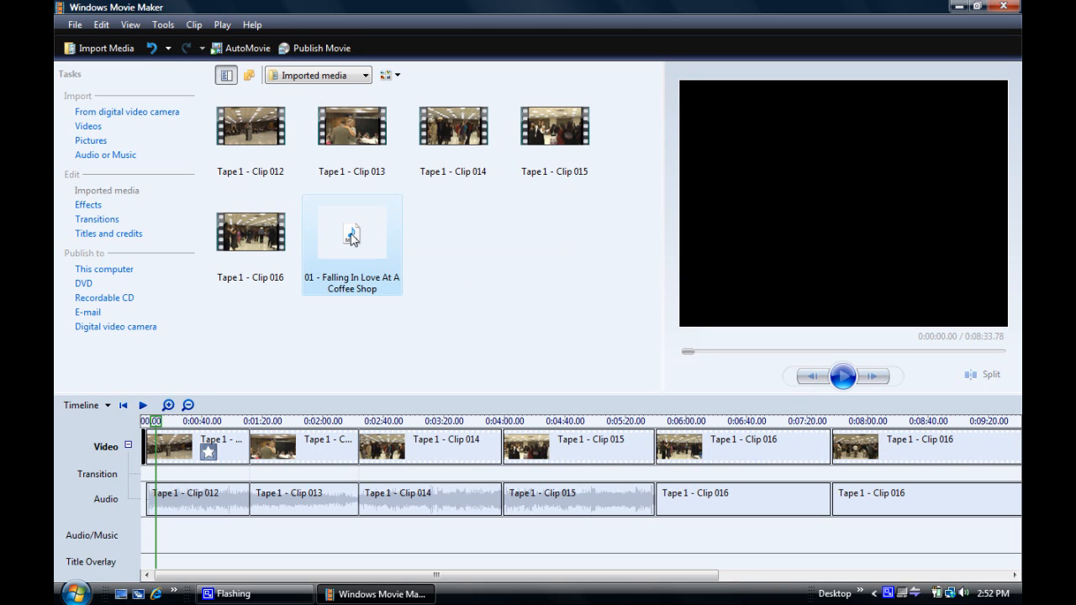
{"action": "left_click_drag", "start_coordinate": [352, 236], "coordinate": [140, 535]}
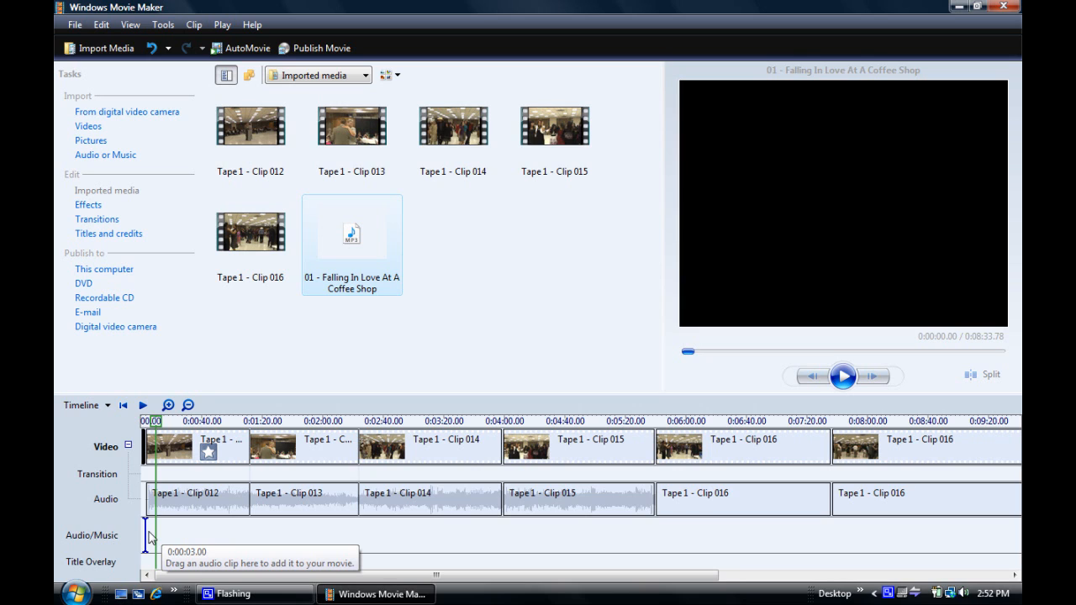
{"action": "left_click_drag", "start_coordinate": [148, 538], "coordinate": [149, 536]}
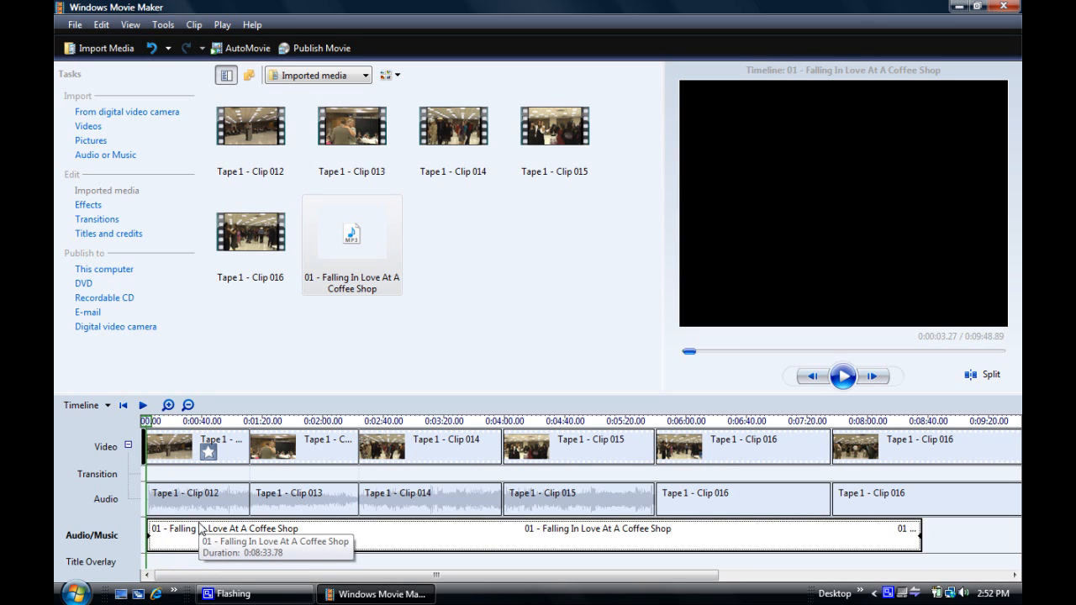
- Mute the original audio of Clip 012 on the timeline
{"action": "left_click", "coordinate": [106, 499]}
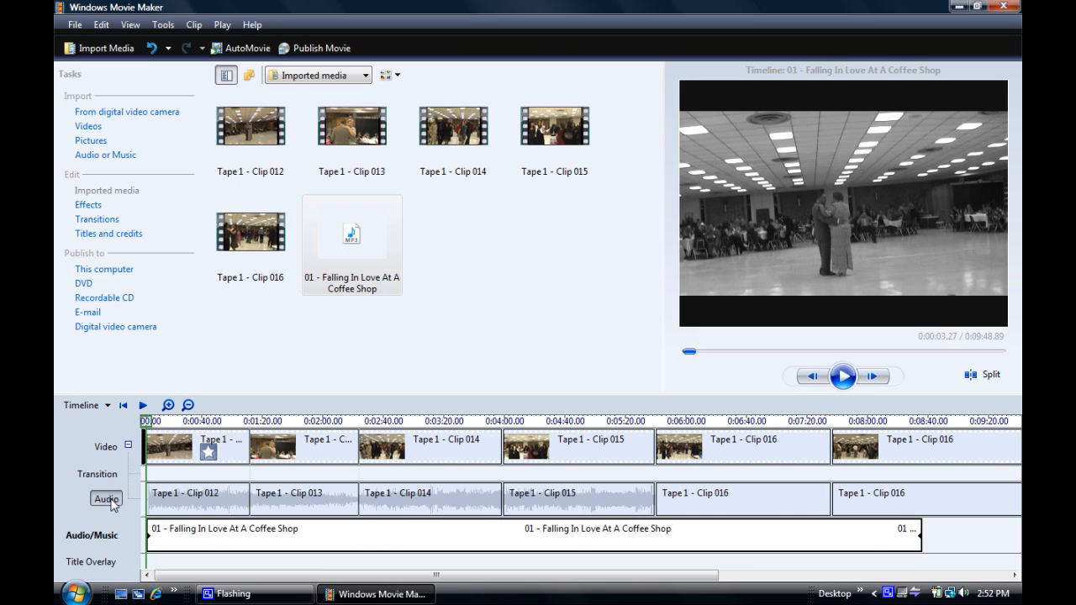
{"action": "left_click", "coordinate": [183, 502]}
{"action": "right_click", "coordinate": [183, 503]}
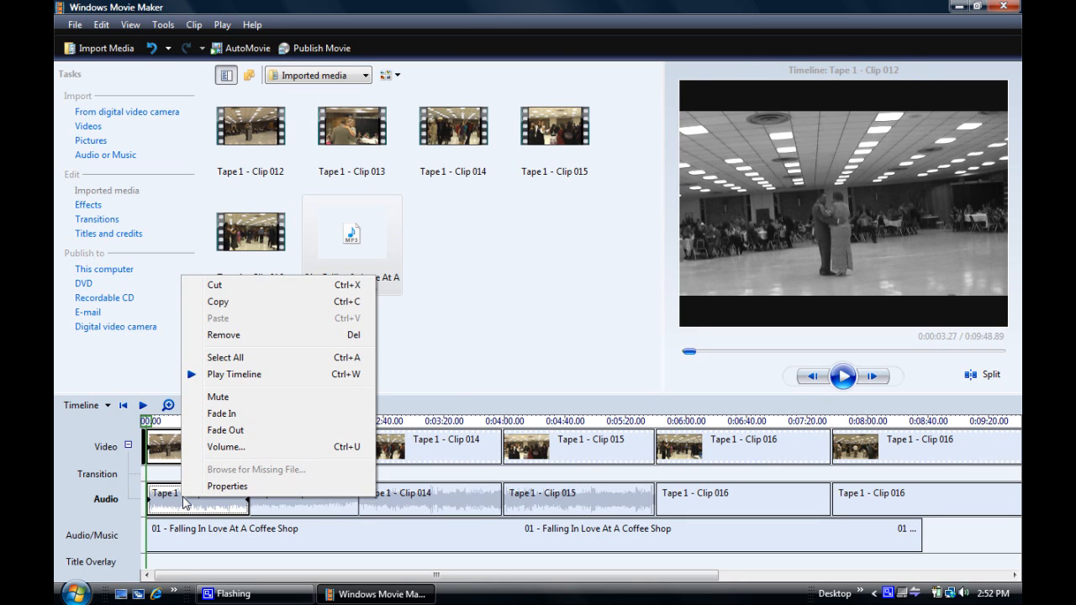
{"action": "left_click", "coordinate": [202, 539]}
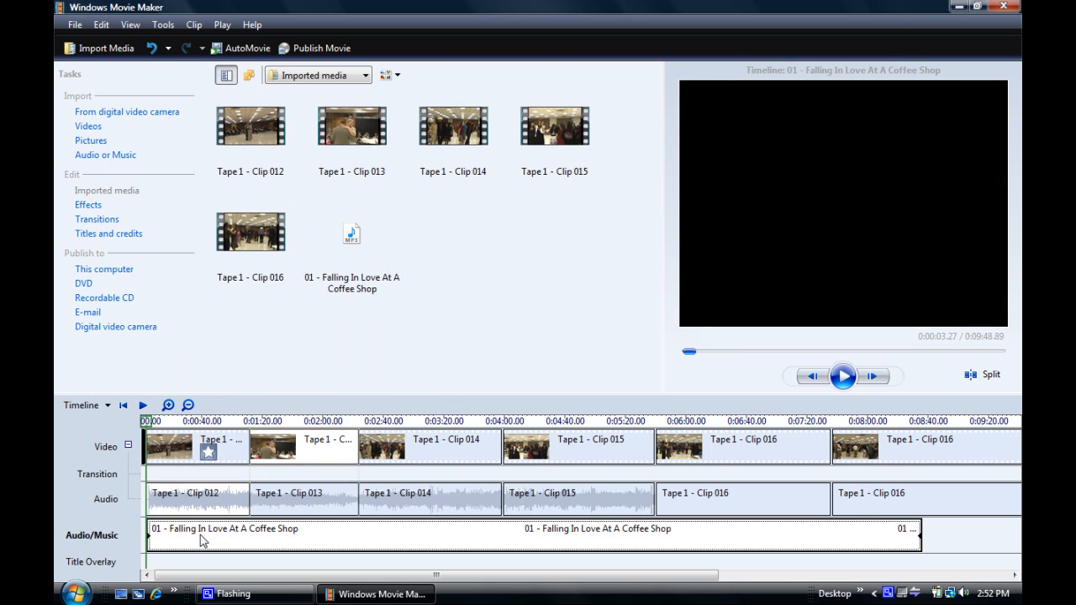
{"action": "left_click", "coordinate": [192, 503]}
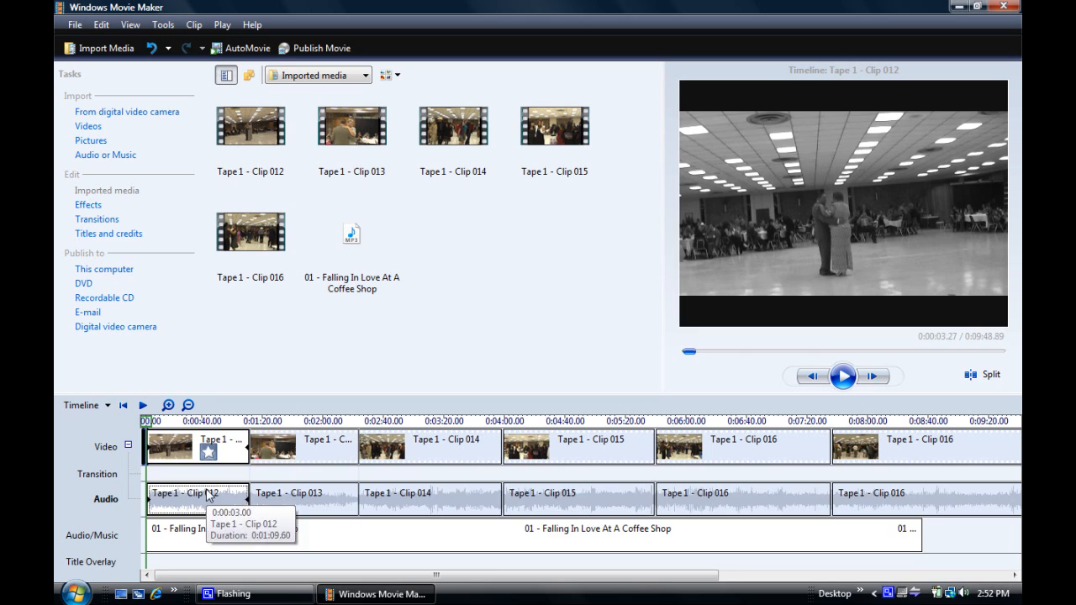
{"action": "right_click", "coordinate": [193, 502]}
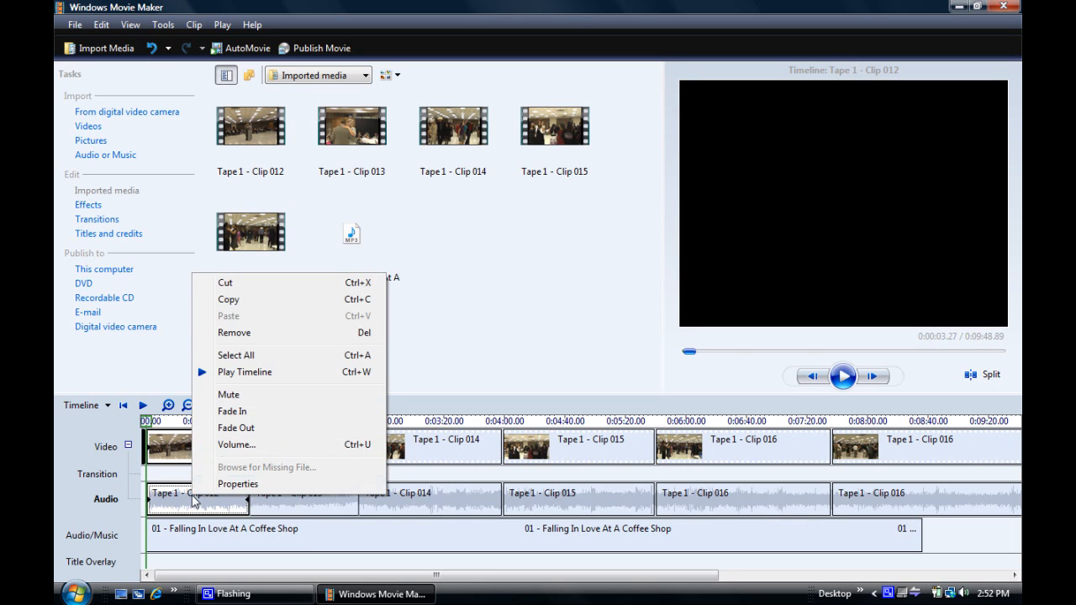
{"action": "left_click", "coordinate": [244, 398]}
- Mute the original audio of Clip 013, Clip 014, Clip 015 and the first Clip 016 segment
{"action": "left_click", "coordinate": [301, 501]}
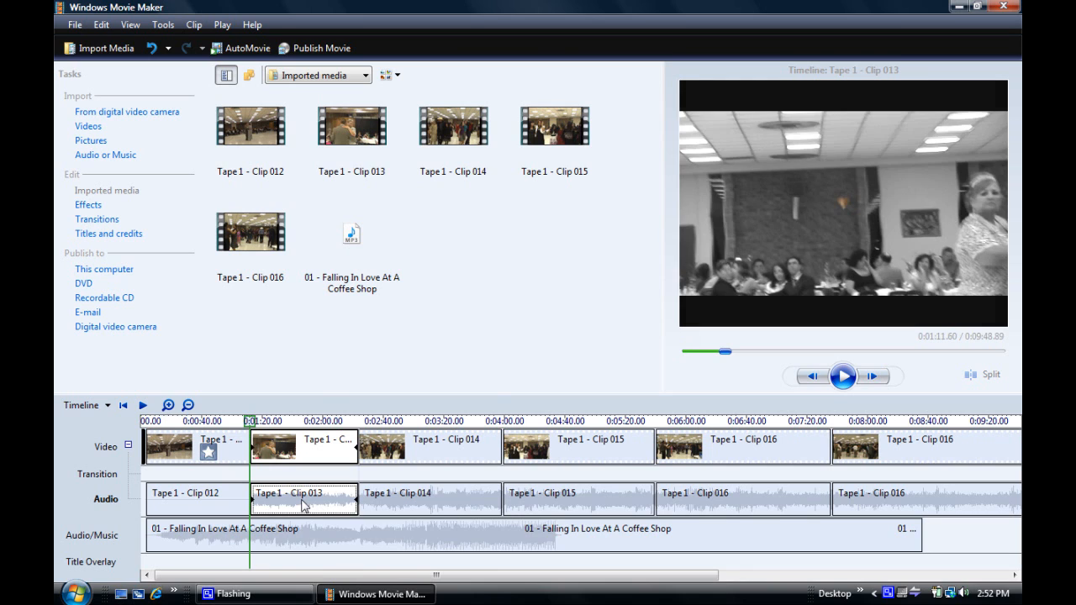
{"action": "right_click", "coordinate": [304, 505]}
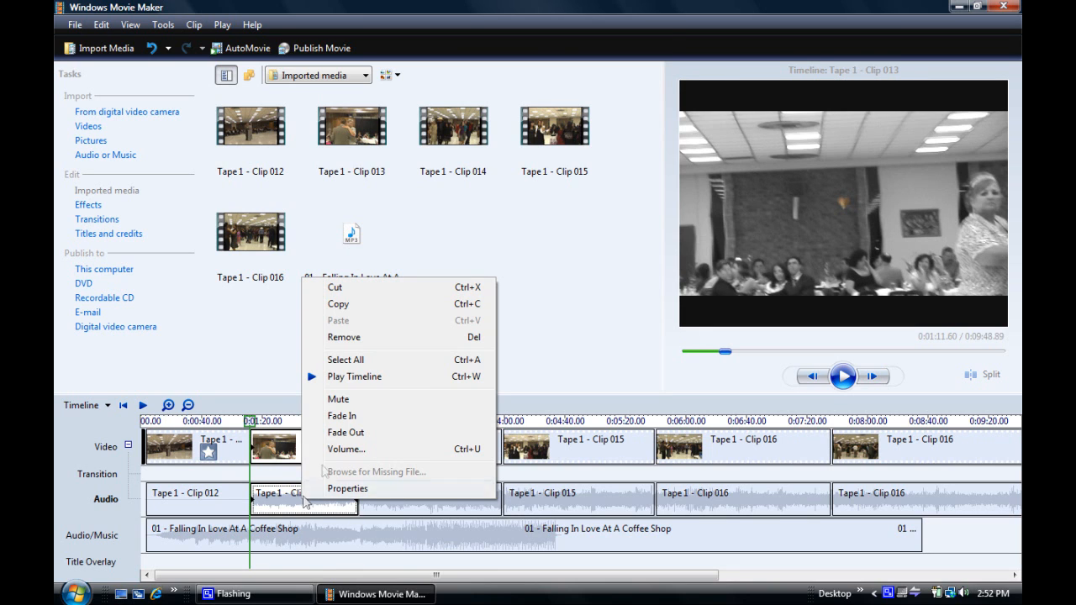
{"action": "left_click", "coordinate": [359, 413]}
{"action": "right_click", "coordinate": [402, 498]}
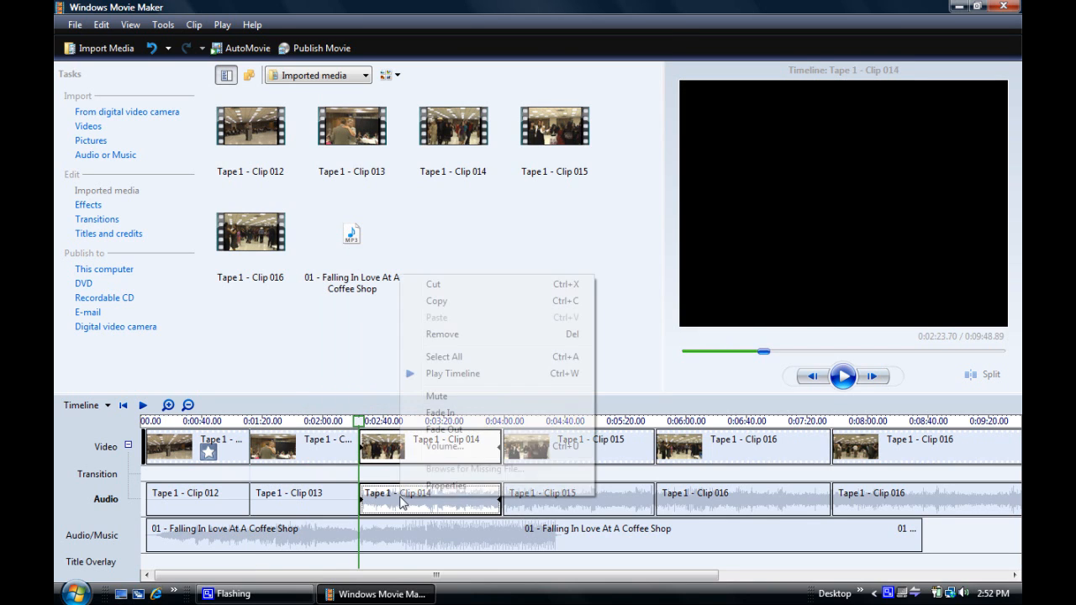
{"action": "left_click", "coordinate": [433, 395]}
{"action": "right_click", "coordinate": [559, 497]}
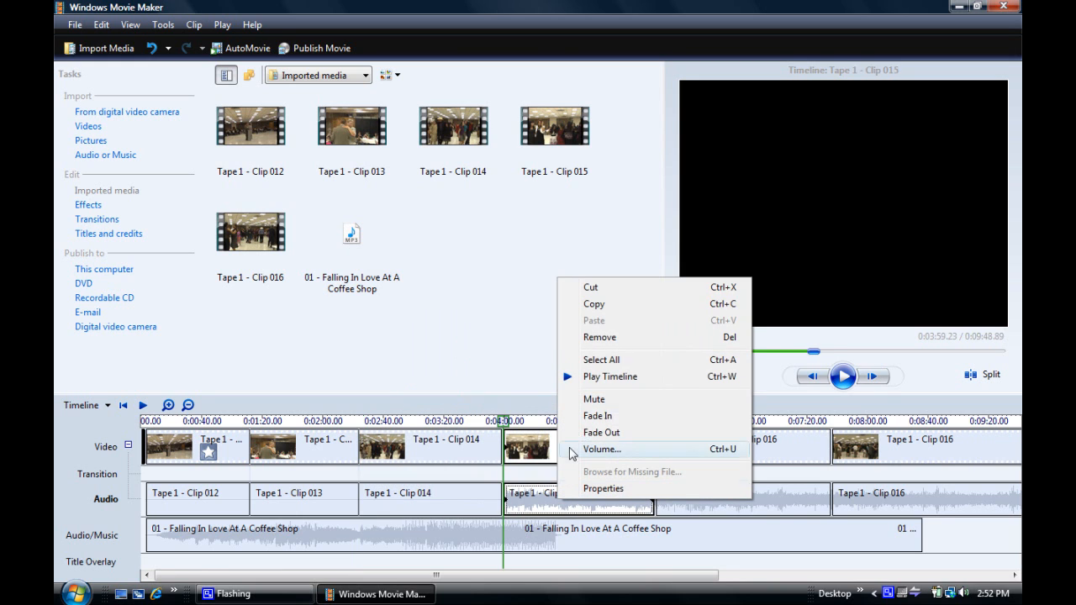
{"action": "left_click", "coordinate": [607, 400]}
{"action": "left_click", "coordinate": [692, 494]}
{"action": "right_click", "coordinate": [693, 495]}
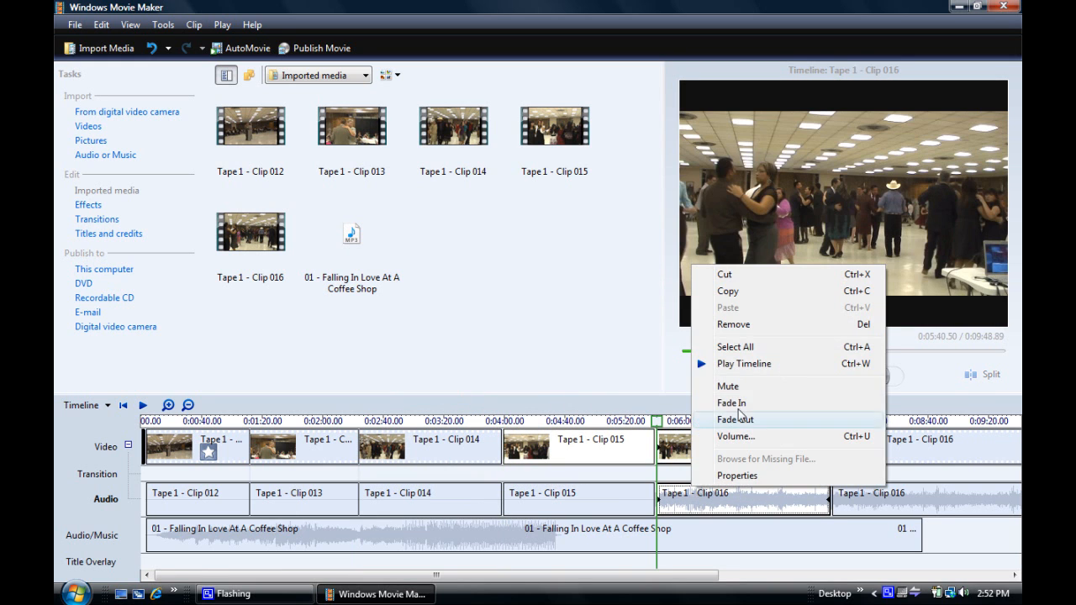
{"action": "left_click", "coordinate": [741, 389]}
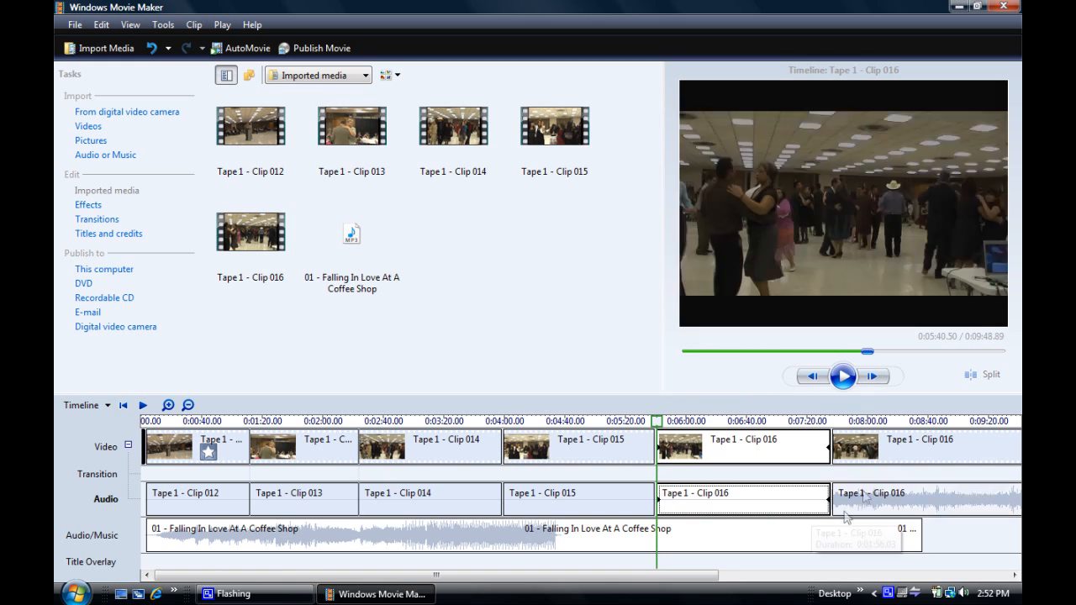
- Trim the end of the last Clip 016 segment to 0:08:37.01, where the music track ends
{"action": "left_click_drag", "start_coordinate": [485, 577], "coordinate": [715, 581]}
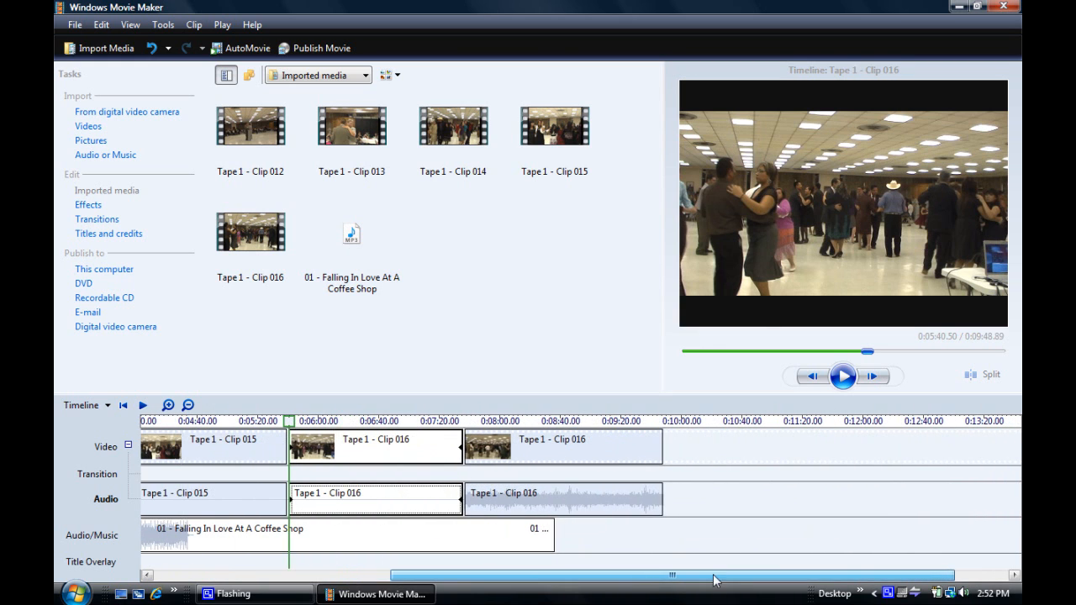
{"action": "left_click", "coordinate": [553, 422]}
{"action": "left_click_drag", "start_coordinate": [553, 422], "coordinate": [556, 423]}
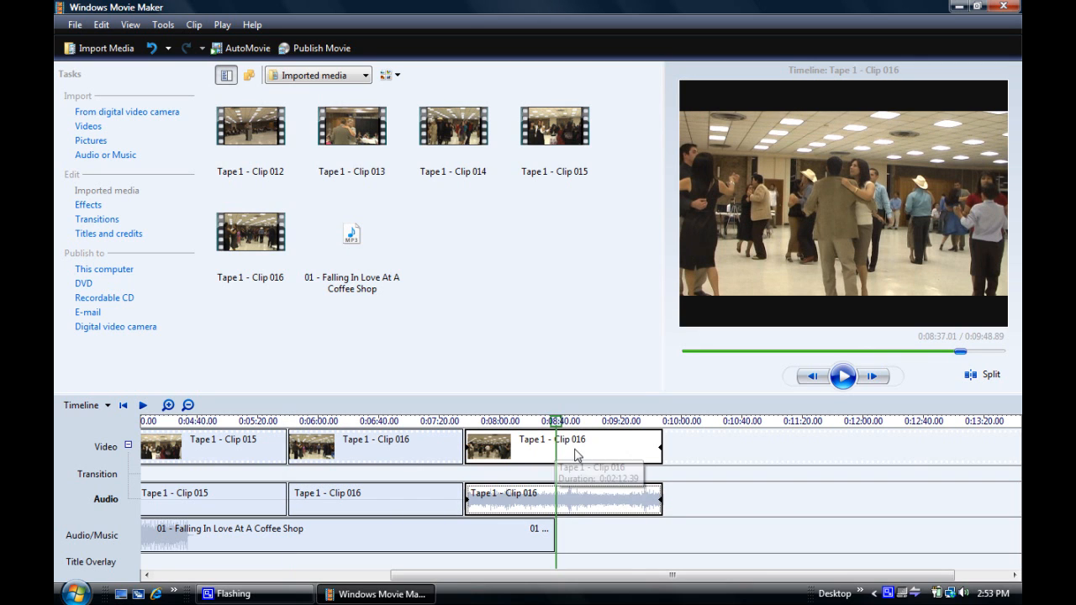
{"action": "left_click_drag", "start_coordinate": [661, 452], "coordinate": [555, 459]}
- Preview the movie with its music in Clips 012, 013 and 014, lowering the system volume, and pause playback
{"action": "left_click_drag", "start_coordinate": [538, 579], "coordinate": [440, 573]}
{"action": "left_click_drag", "start_coordinate": [182, 417], "coordinate": [160, 417]}
{"action": "left_click", "coordinate": [844, 379]}
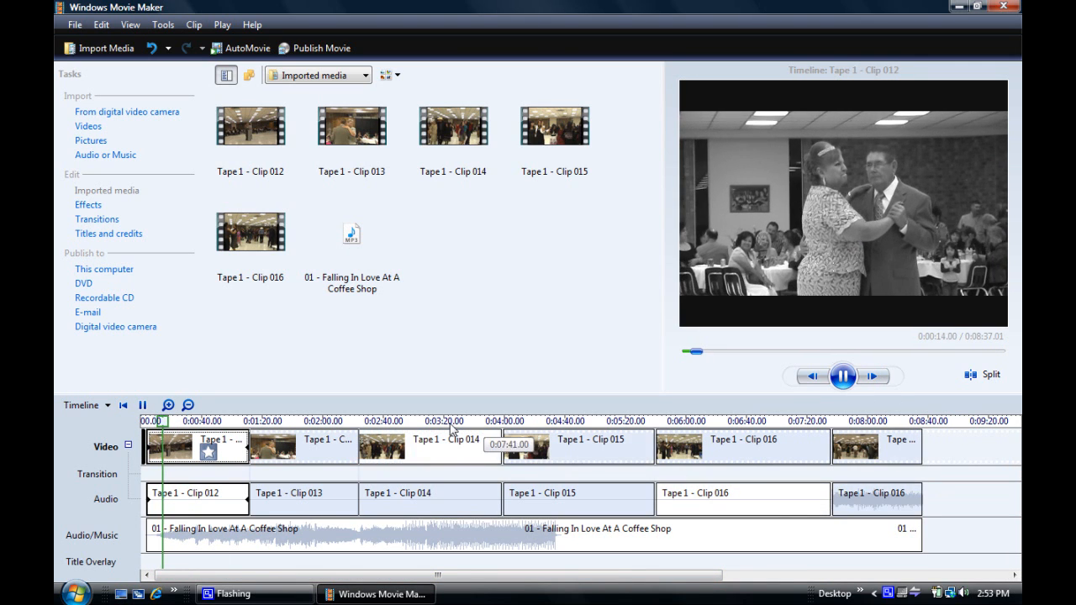
{"action": "left_click", "coordinate": [327, 422]}
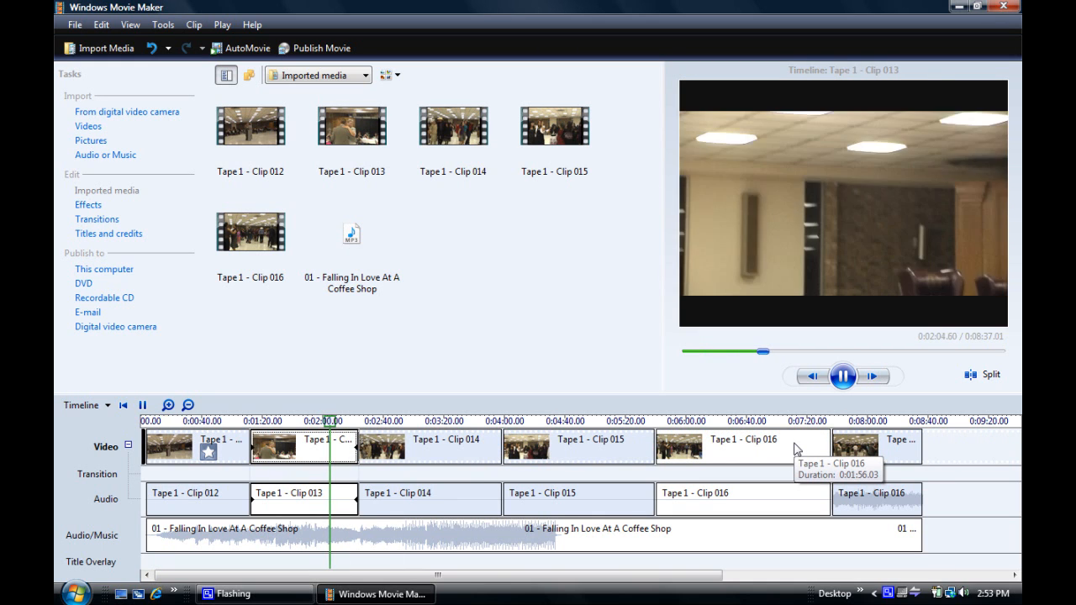
{"action": "key", "text": "XF86AudioLowerVolume"}
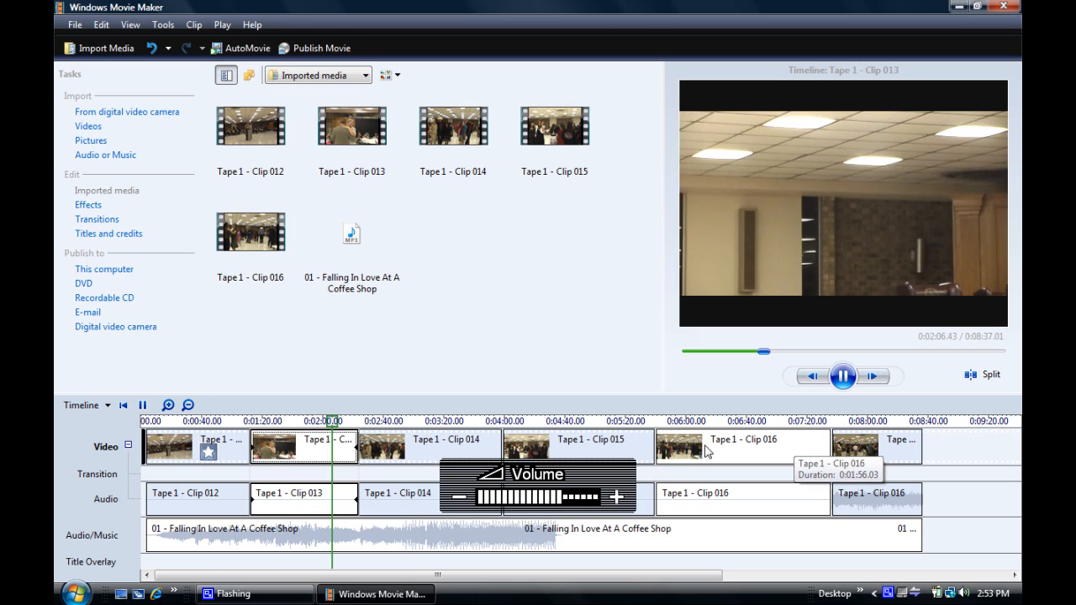
{"action": "left_click", "coordinate": [409, 439]}
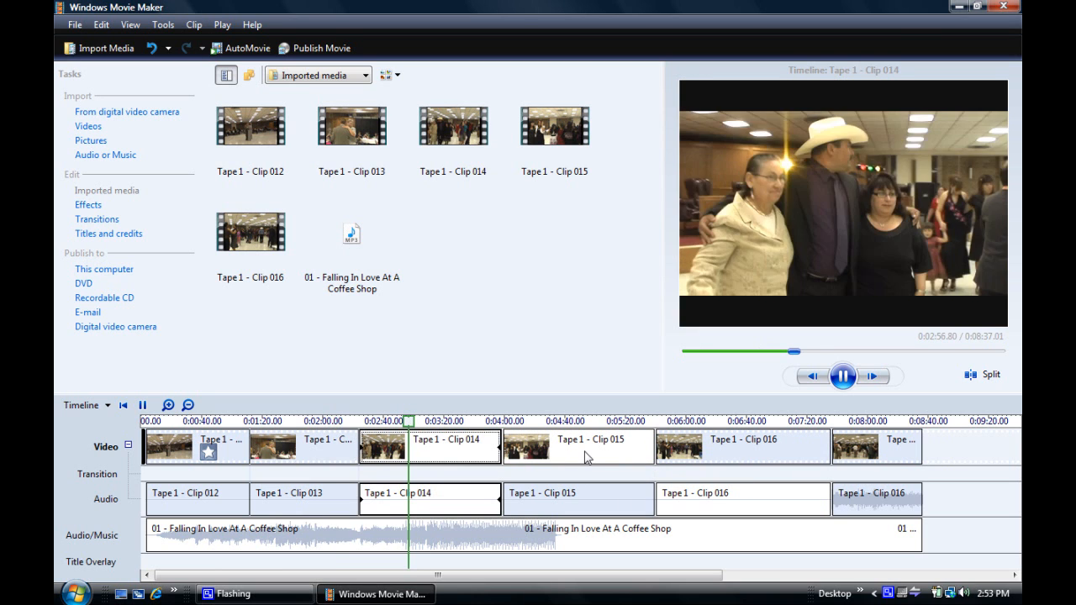
{"action": "left_click", "coordinate": [844, 377]}
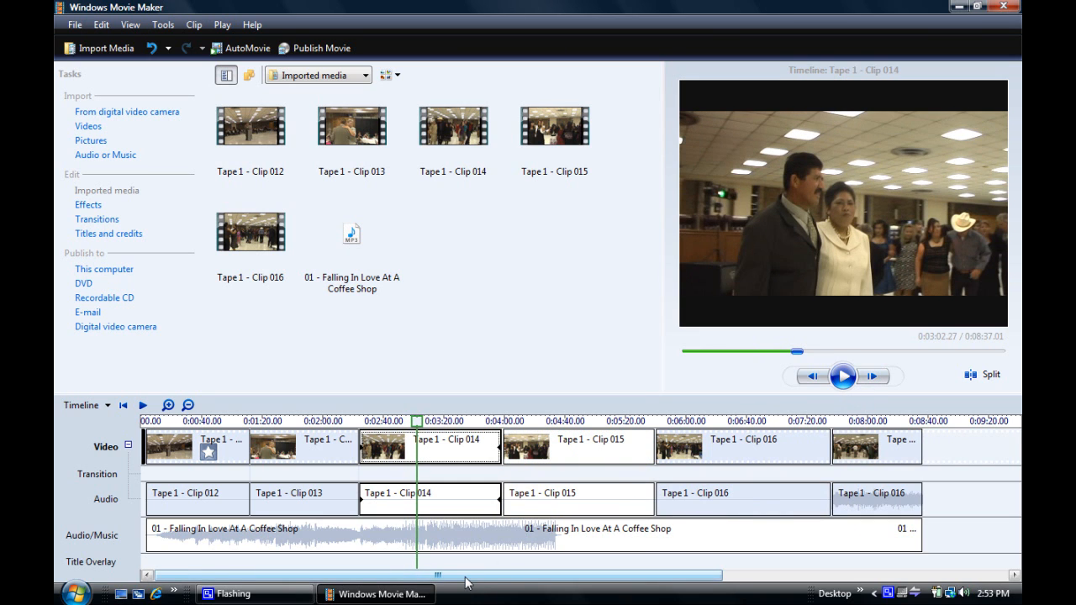
- Apply the Fade Out, To Black effect to the last Clip 016 segment
{"action": "mouse_move", "coordinate": [449, 577]}
{"action": "left_mouse_down"}
{"action": "mouse_move", "coordinate": [512, 577]}
{"action": "mouse_move", "coordinate": [465, 573]}
{"action": "left_mouse_up"}
{"action": "mouse_move", "coordinate": [460, 582]}
{"action": "left_mouse_down"}
{"action": "mouse_move", "coordinate": [528, 579]}
{"action": "mouse_move", "coordinate": [447, 580]}
{"action": "left_mouse_up"}
{"action": "left_click_drag", "start_coordinate": [611, 580], "coordinate": [572, 579]}
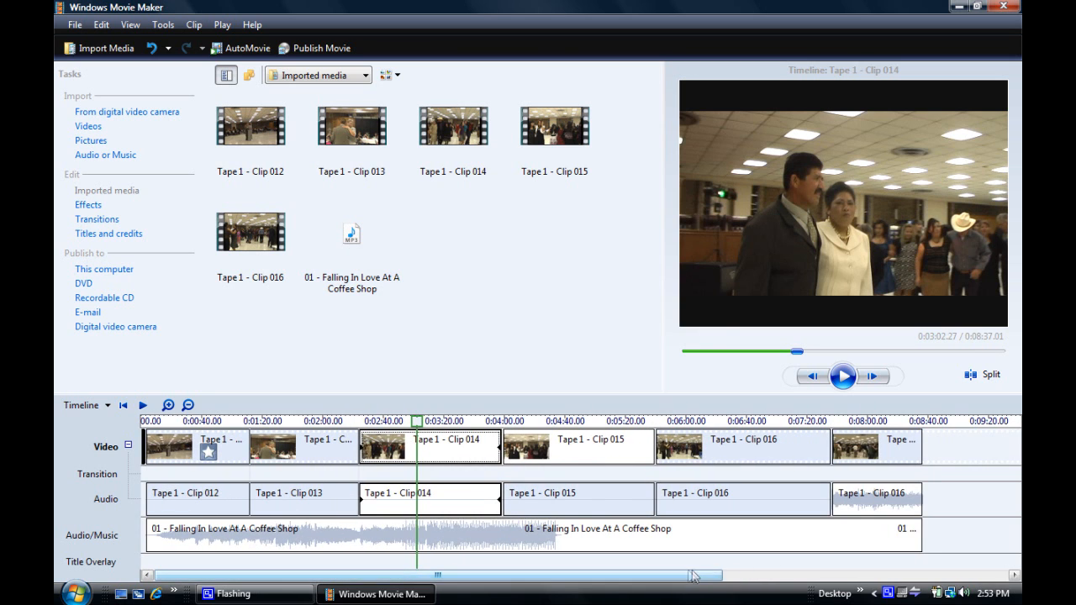
{"action": "left_click", "coordinate": [778, 575]}
{"action": "left_click", "coordinate": [774, 447]}
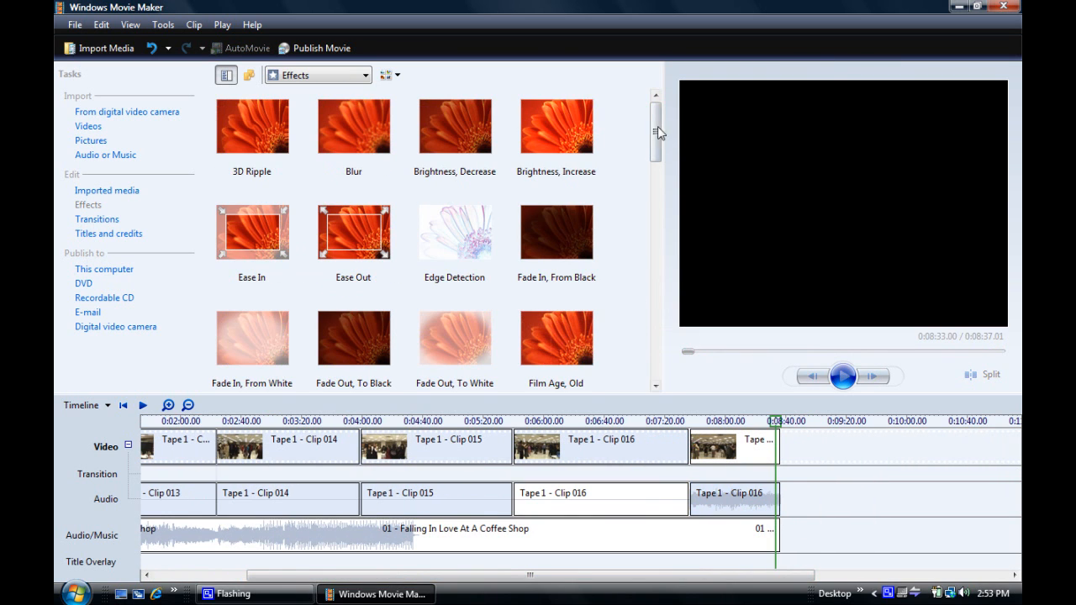
{"action": "left_click_drag", "start_coordinate": [658, 133], "coordinate": [650, 160]}
{"action": "left_click_drag", "start_coordinate": [353, 196], "coordinate": [769, 446]}
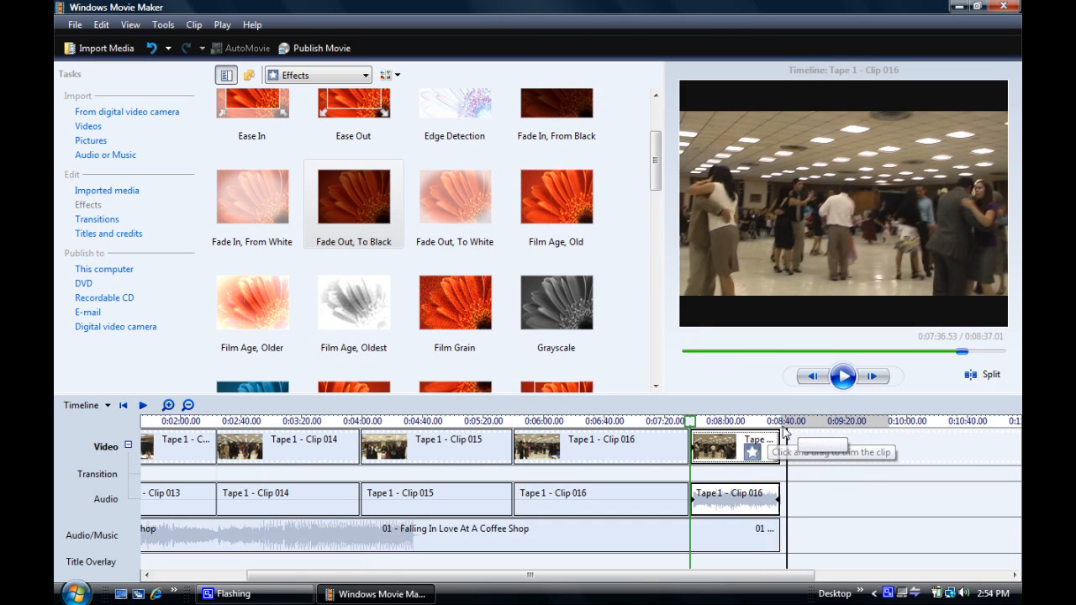
- Mute the original audio of the last Clip 016 segment and play the end of the movie
{"action": "left_click", "coordinate": [843, 375]}
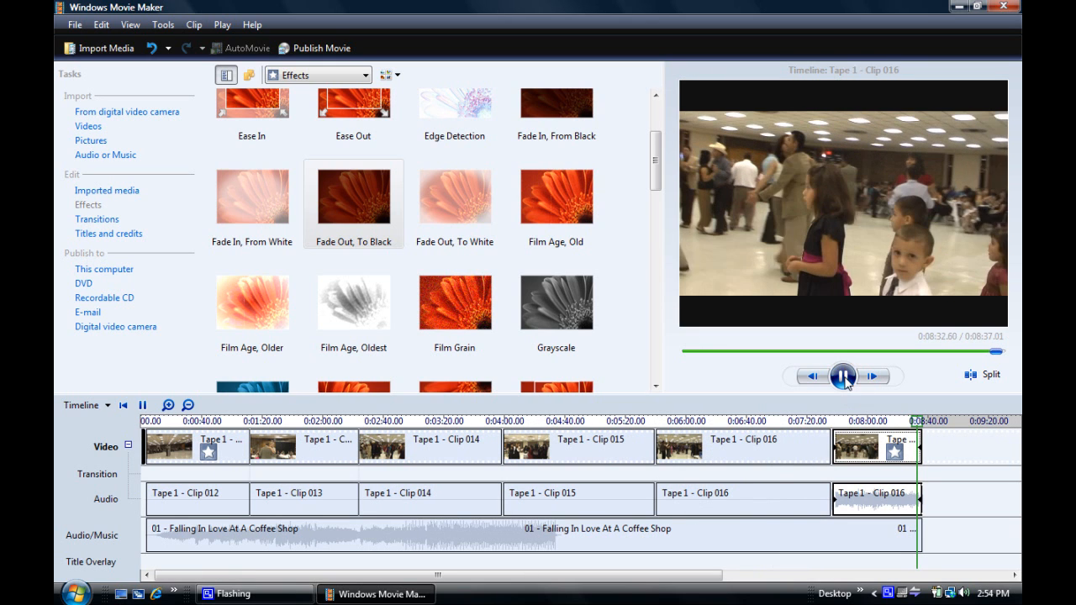
{"action": "right_click", "coordinate": [863, 495]}
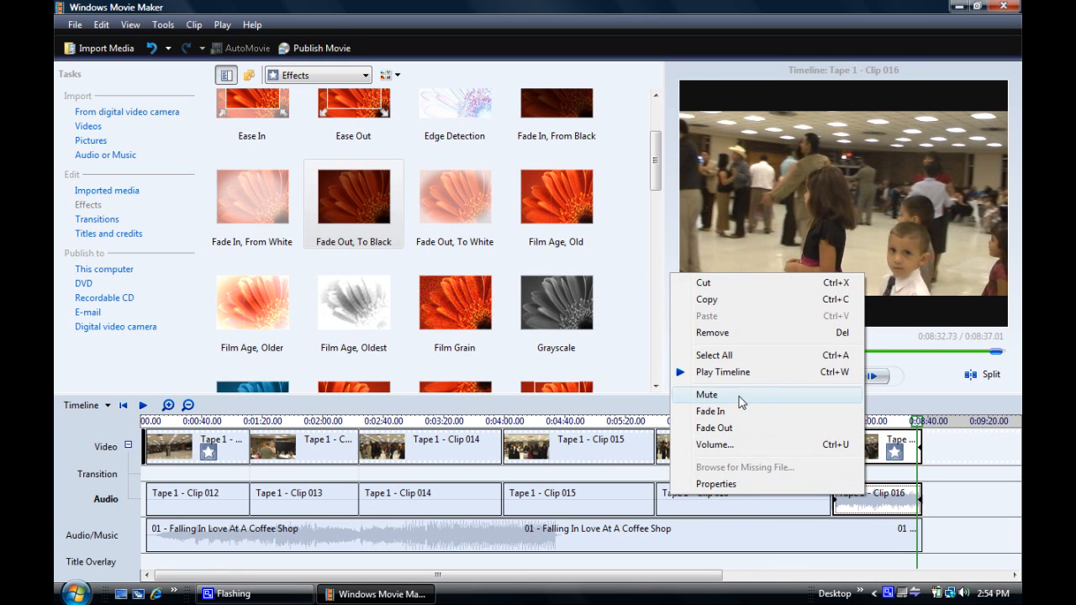
{"action": "left_click", "coordinate": [706, 394]}
{"action": "left_click", "coordinate": [843, 376]}
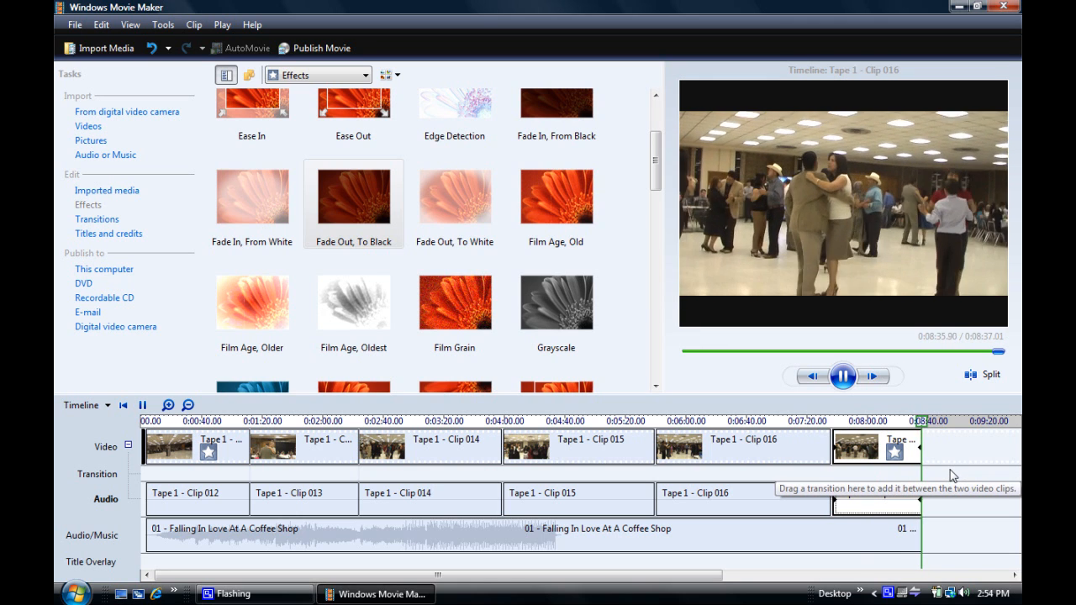
{"action": "left_click", "coordinate": [853, 379]}
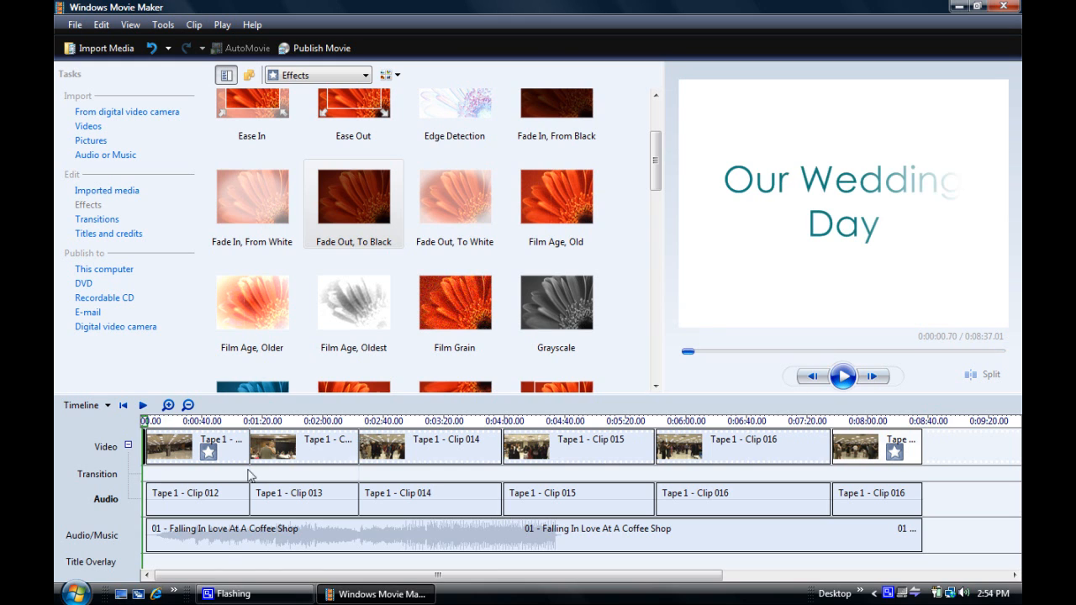
{"action": "left_click_drag", "start_coordinate": [383, 576], "coordinate": [357, 577]}
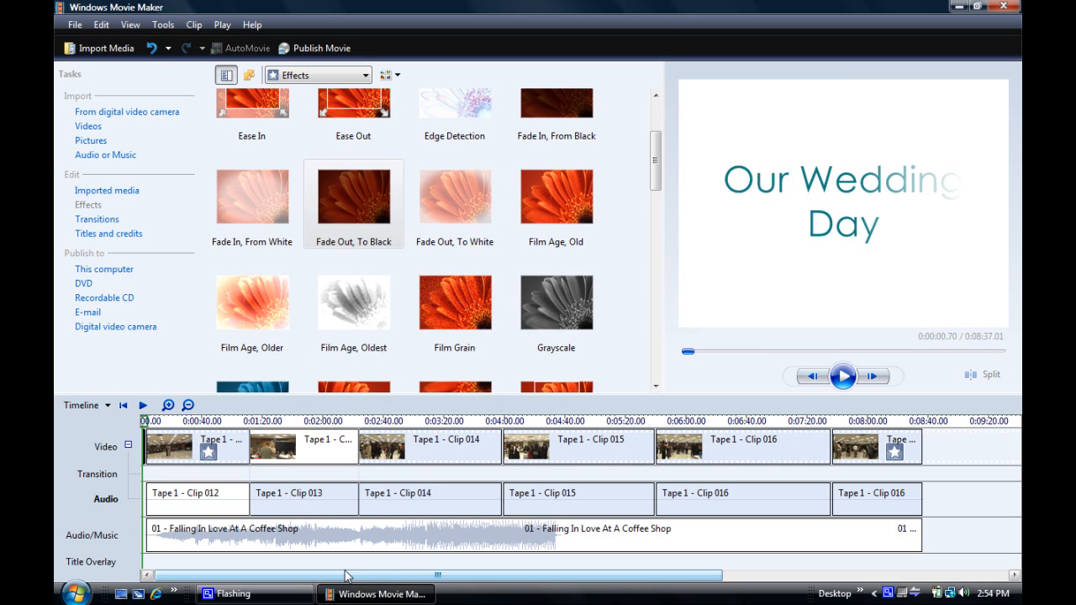
{"action": "left_click_drag", "start_coordinate": [656, 162], "coordinate": [657, 130]}
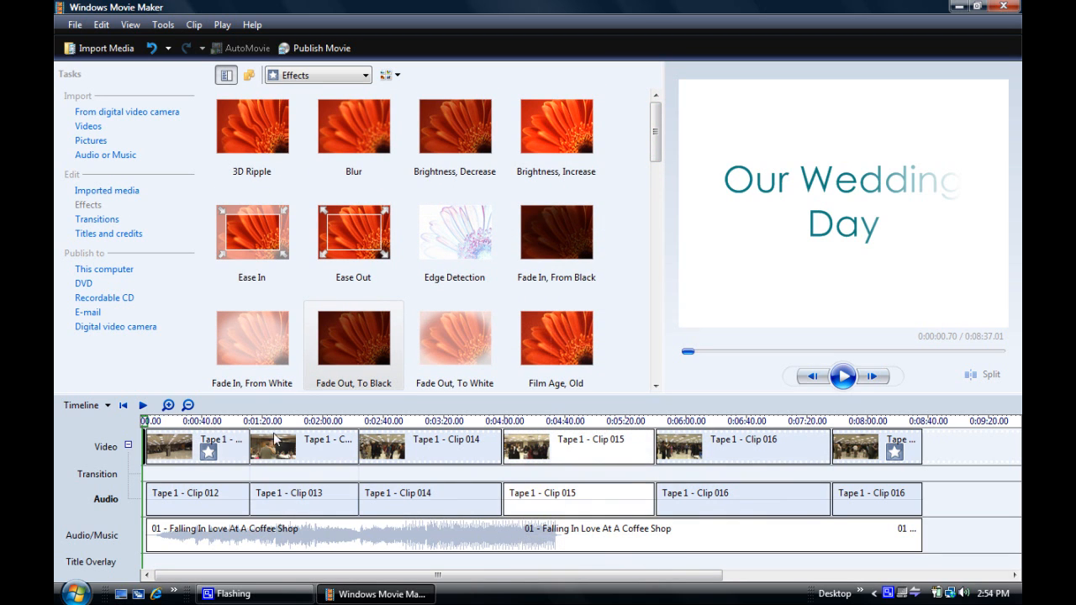
{"action": "left_click", "coordinate": [691, 447]}
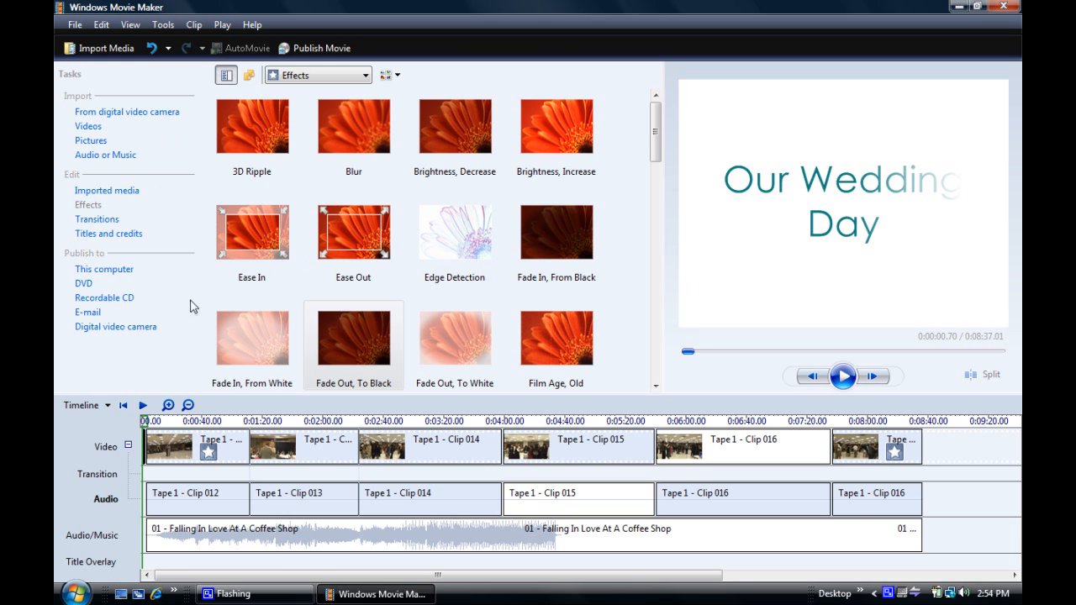
{"action": "mouse_move", "coordinate": [657, 109]}
{"action": "left_mouse_down"}
{"action": "mouse_move", "coordinate": [658, 173]}
{"action": "mouse_move", "coordinate": [657, 123]}
{"action": "left_mouse_up"}
- Set up publishing the movie to this computer, with the Desktop as destination folder and Wedding as file name
{"action": "left_click", "coordinate": [324, 51]}
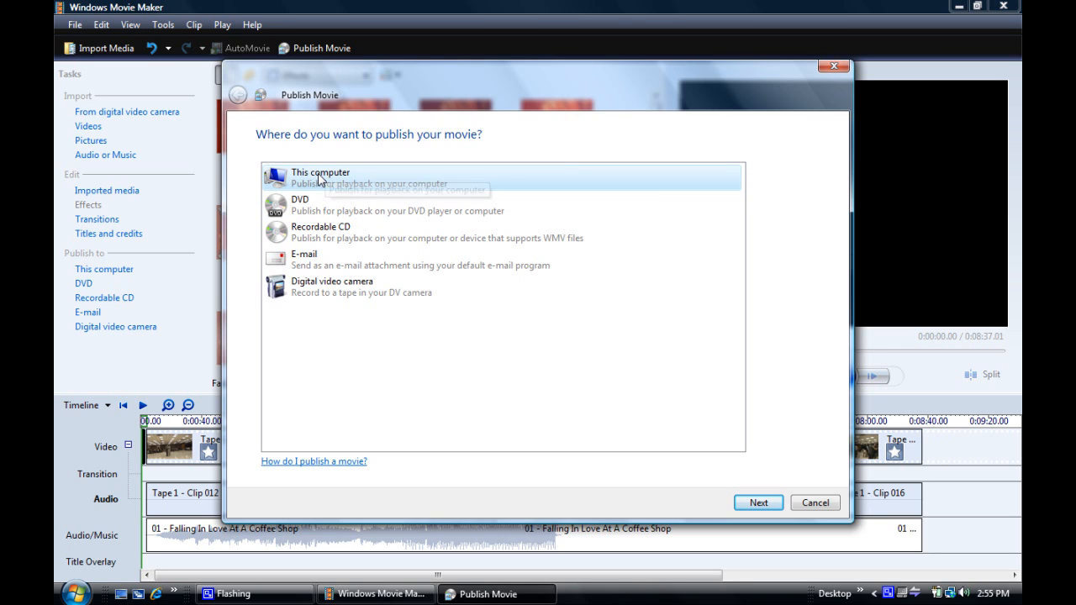
{"action": "left_click", "coordinate": [761, 505]}
{"action": "left_click", "coordinate": [723, 211]}
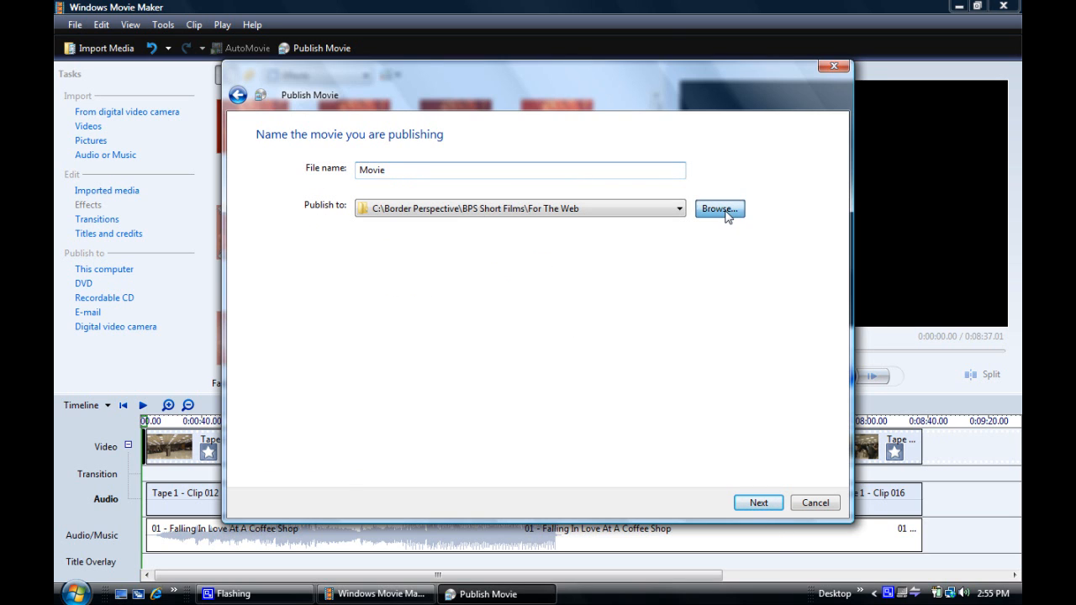
{"action": "scroll", "coordinate": [651, 276], "scroll_direction": "up", "scroll_amount": 2}
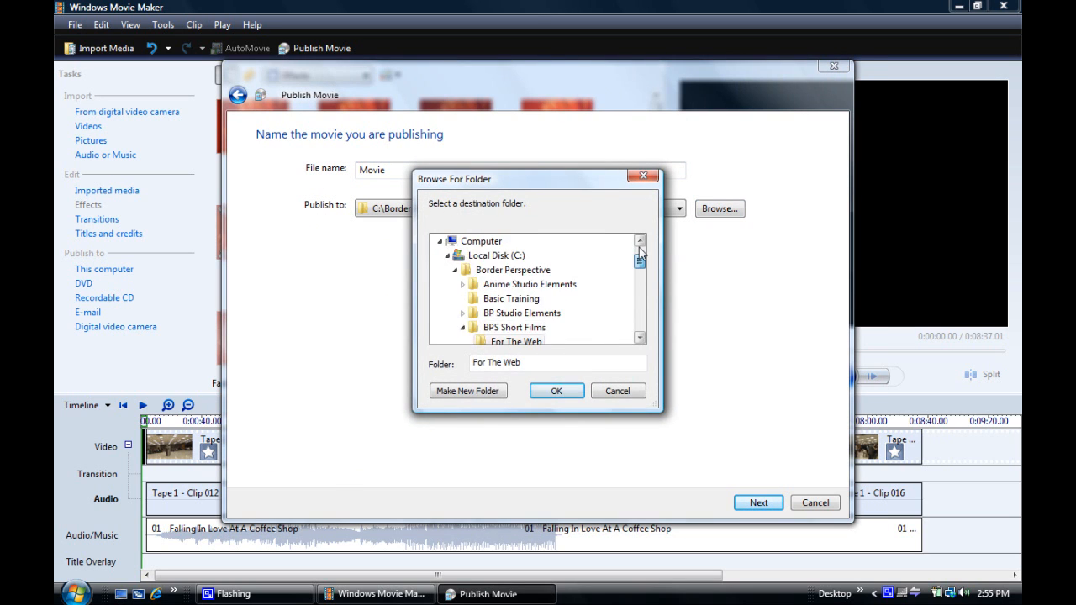
{"action": "left_click", "coordinate": [464, 242]}
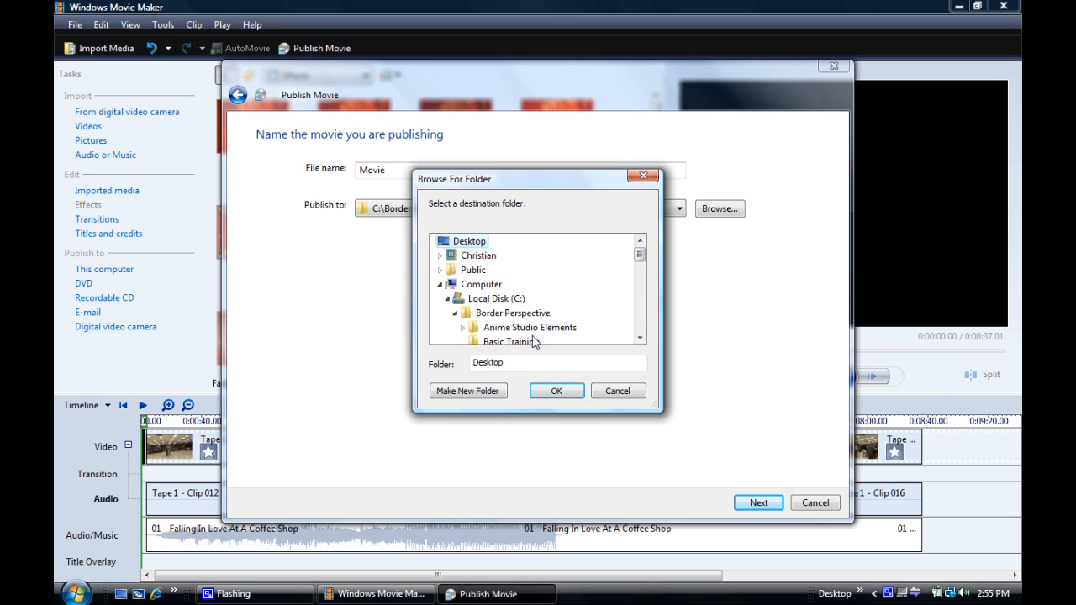
{"action": "left_click", "coordinate": [556, 391]}
{"action": "double_click", "coordinate": [400, 178]}
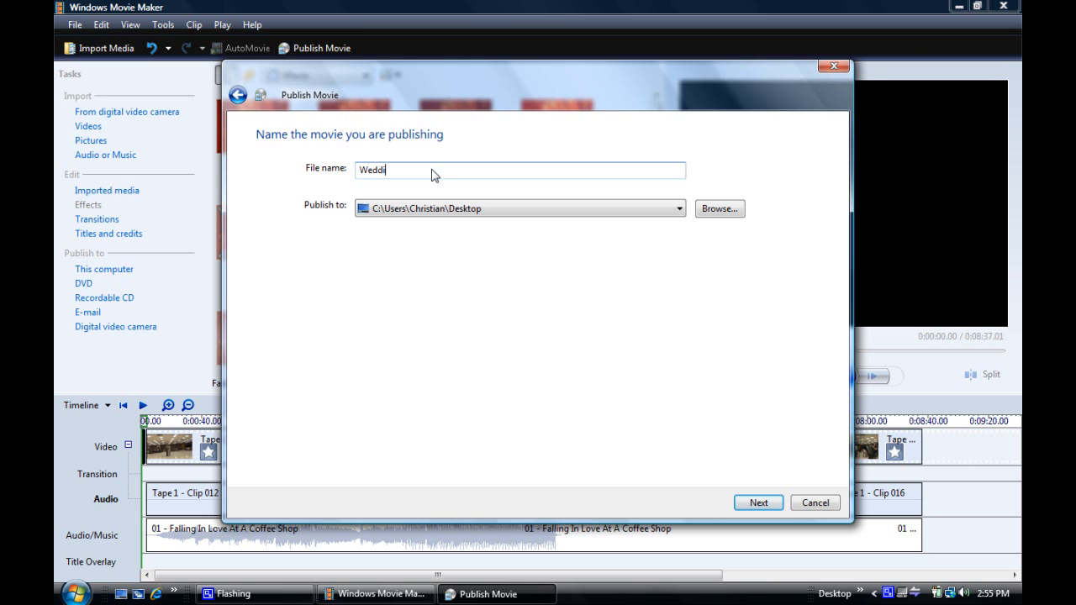
{"action": "left_click", "coordinate": [760, 504]}
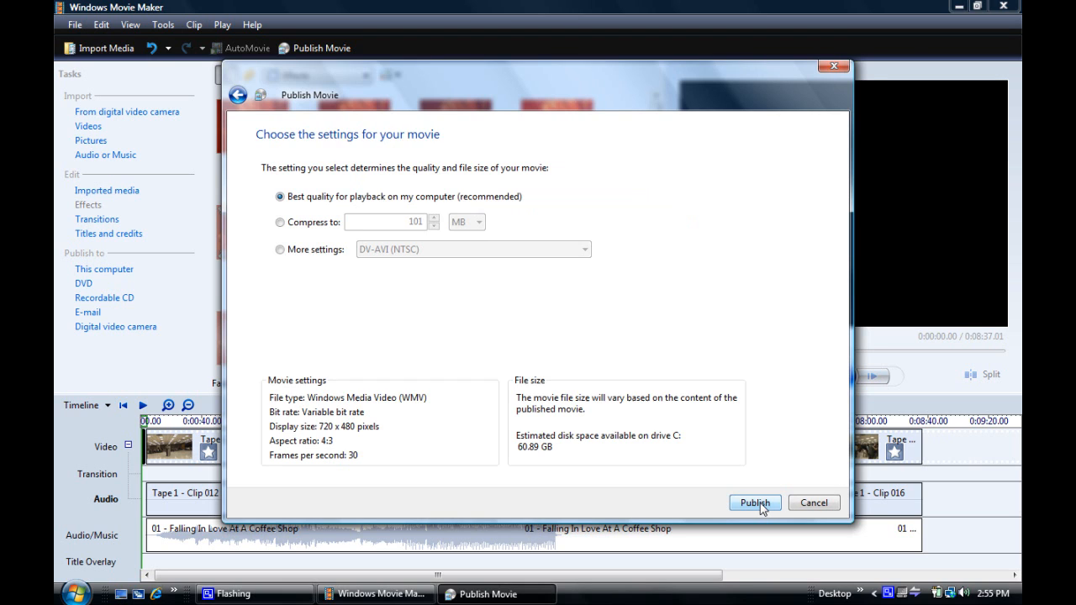
- Choose the Windows Media DVD Quality (3.0 Mbps) setting for the movie and start publishing it
{"action": "left_click", "coordinate": [282, 251]}
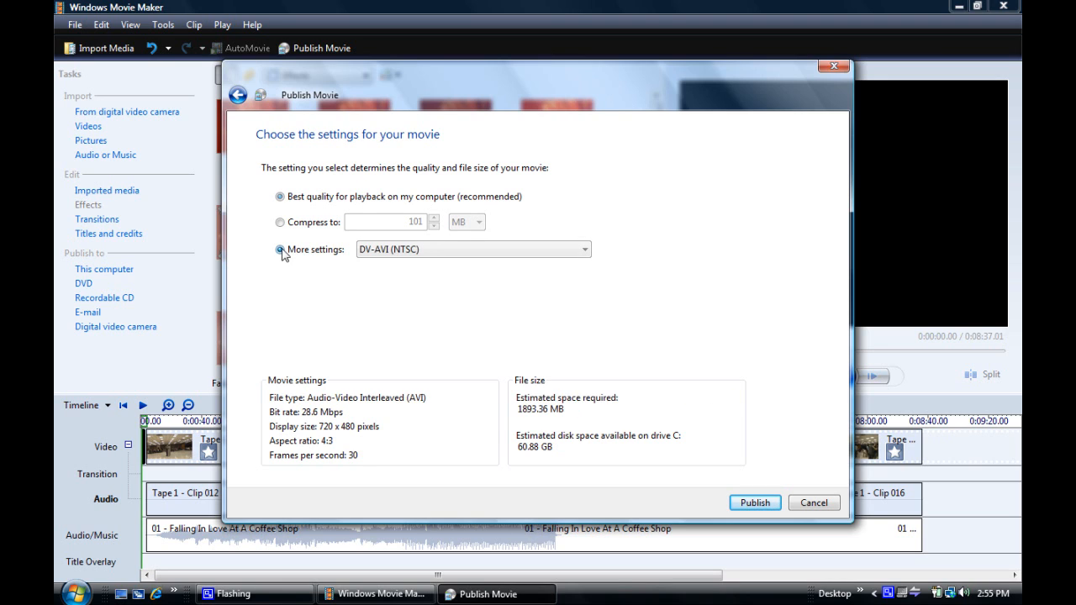
{"action": "left_click", "coordinate": [586, 250]}
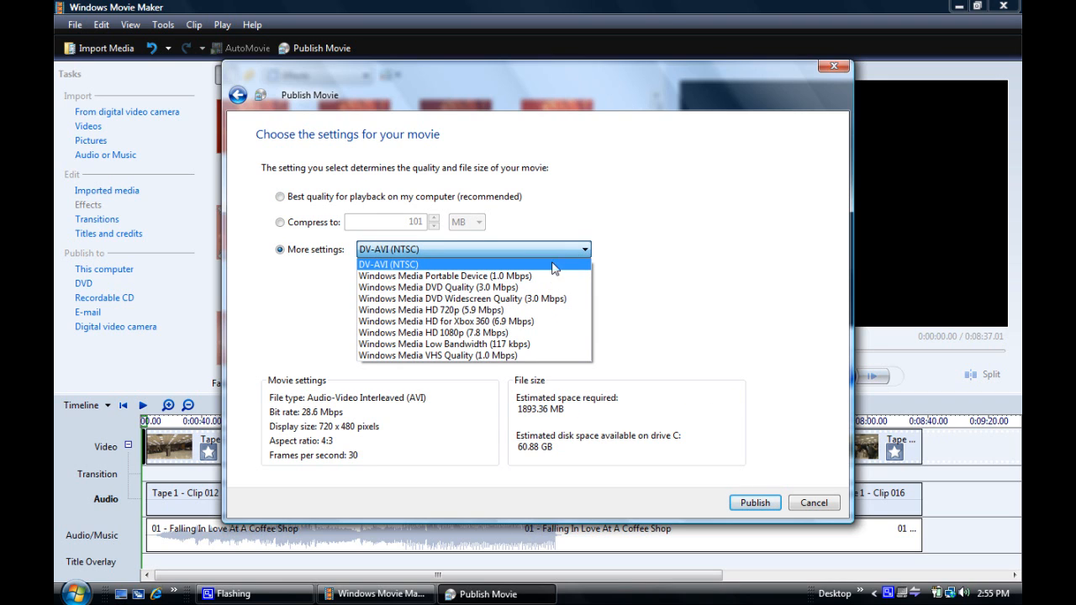
{"action": "left_click", "coordinate": [511, 288]}
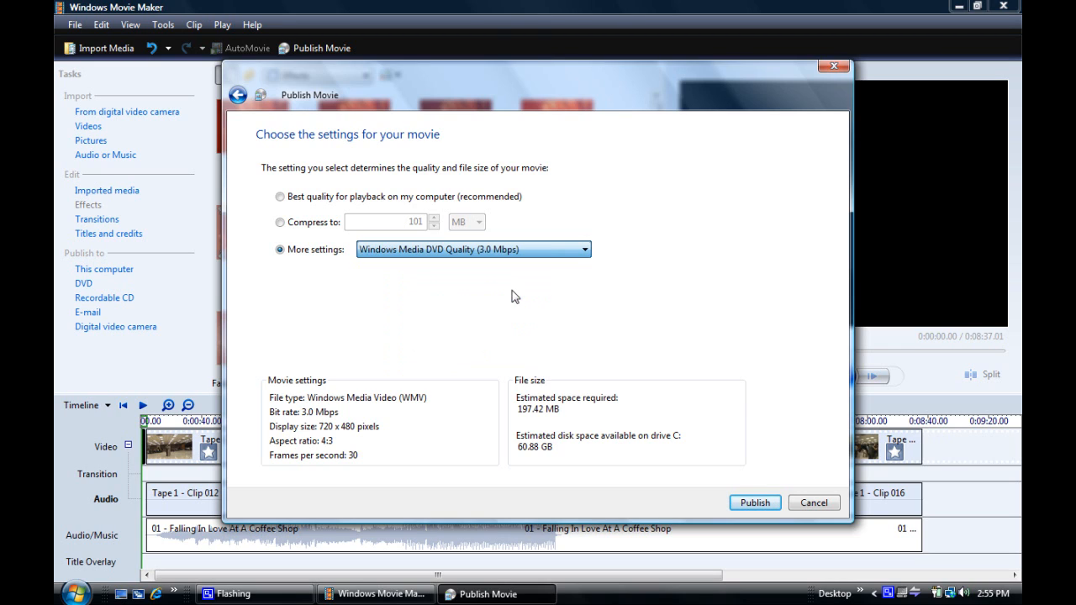
{"action": "left_click", "coordinate": [755, 503]}
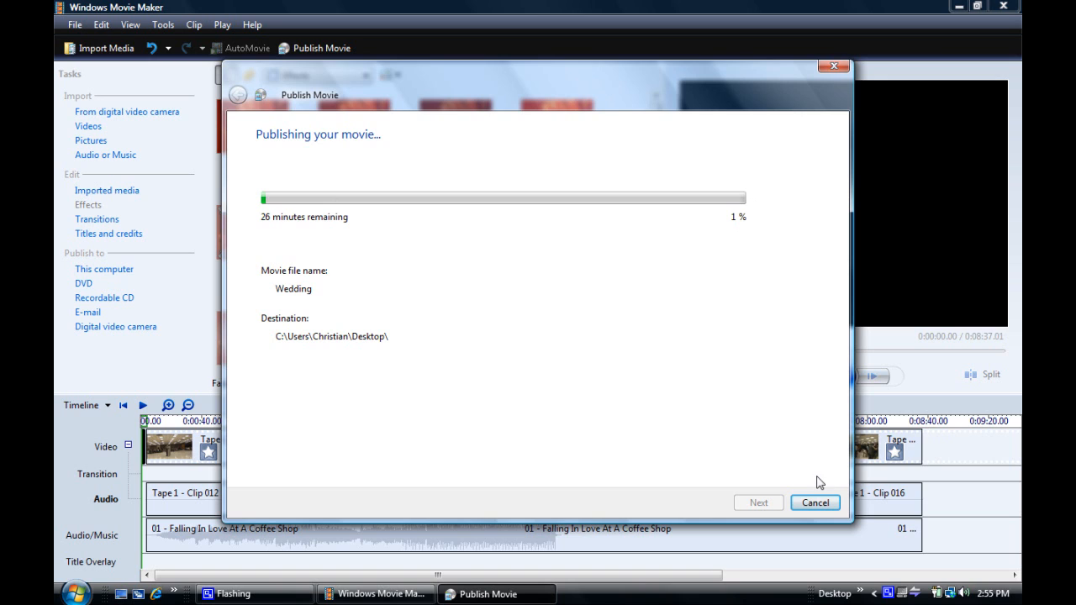
- Cancel publishing the Wedding movie and close the publishing wizard
{"action": "left_click", "coordinate": [815, 502]}
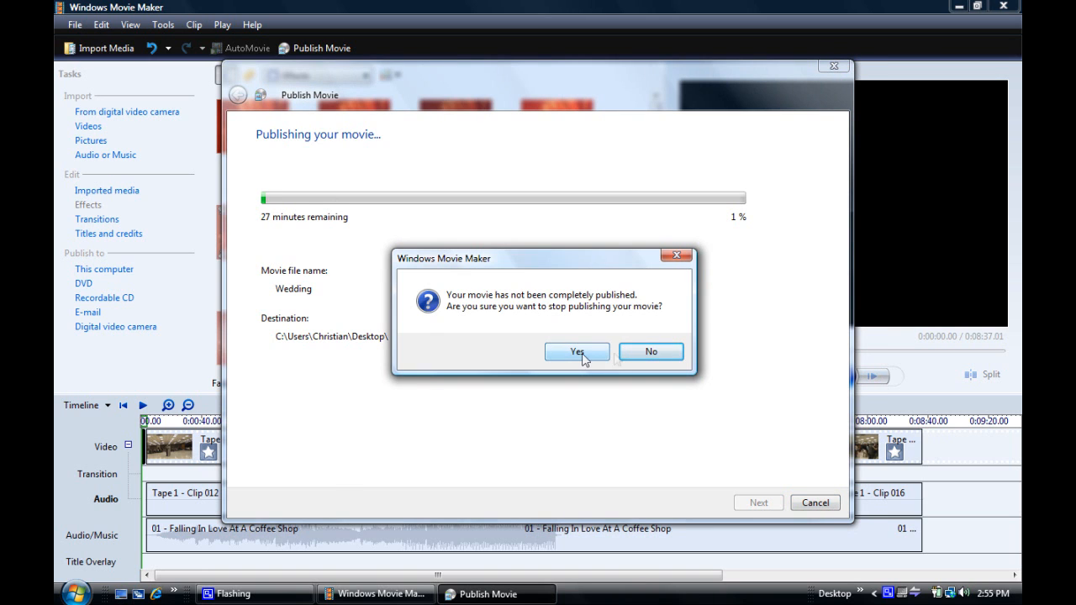
{"action": "left_click", "coordinate": [652, 354]}
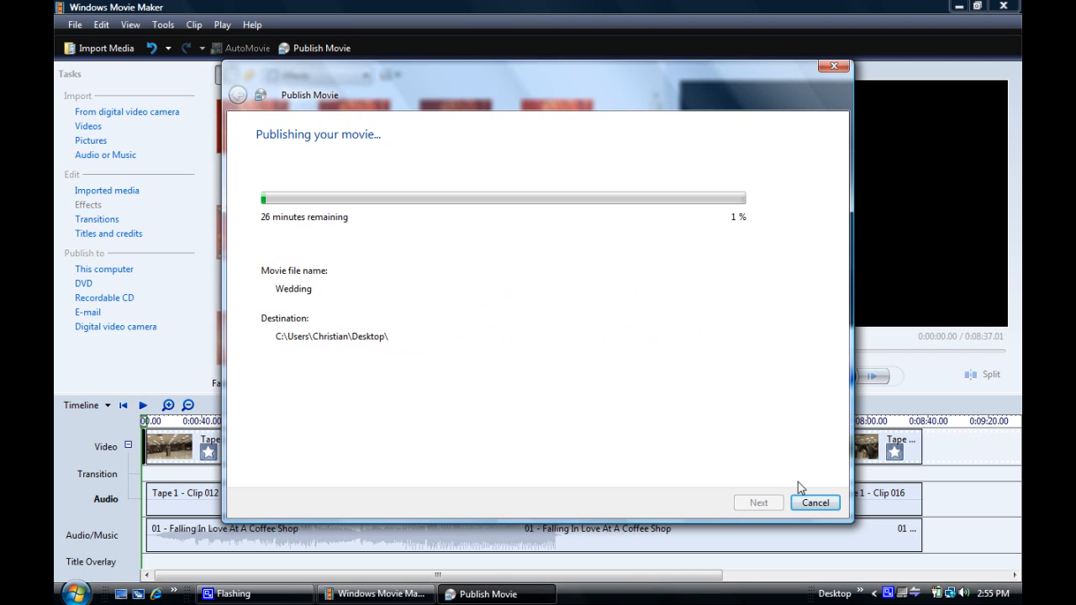
{"action": "left_click", "coordinate": [816, 502]}
{"action": "left_click", "coordinate": [580, 353]}
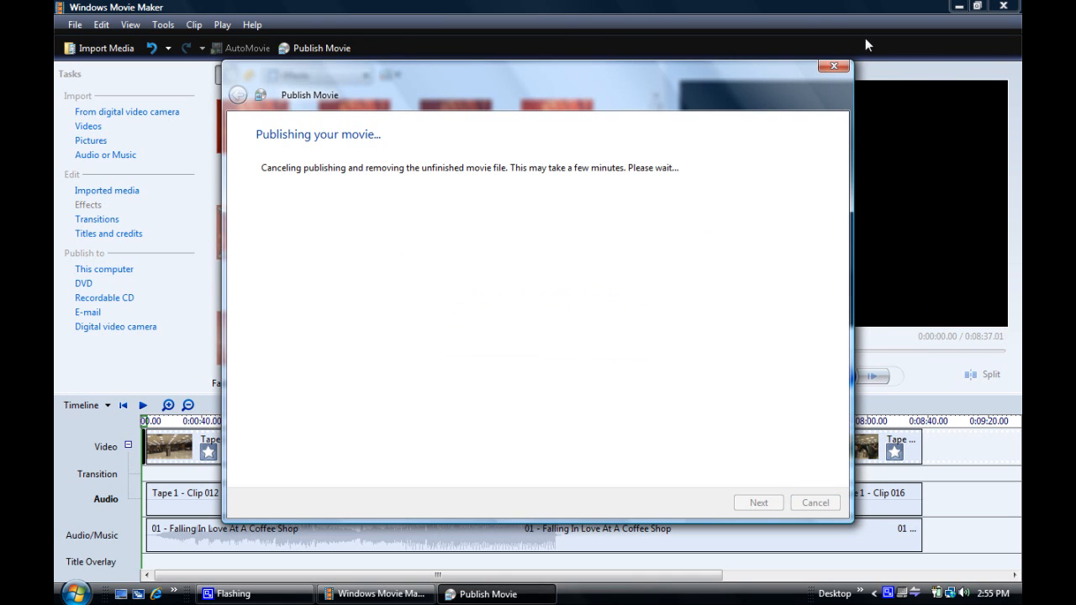
{"action": "left_click", "coordinate": [830, 69]}
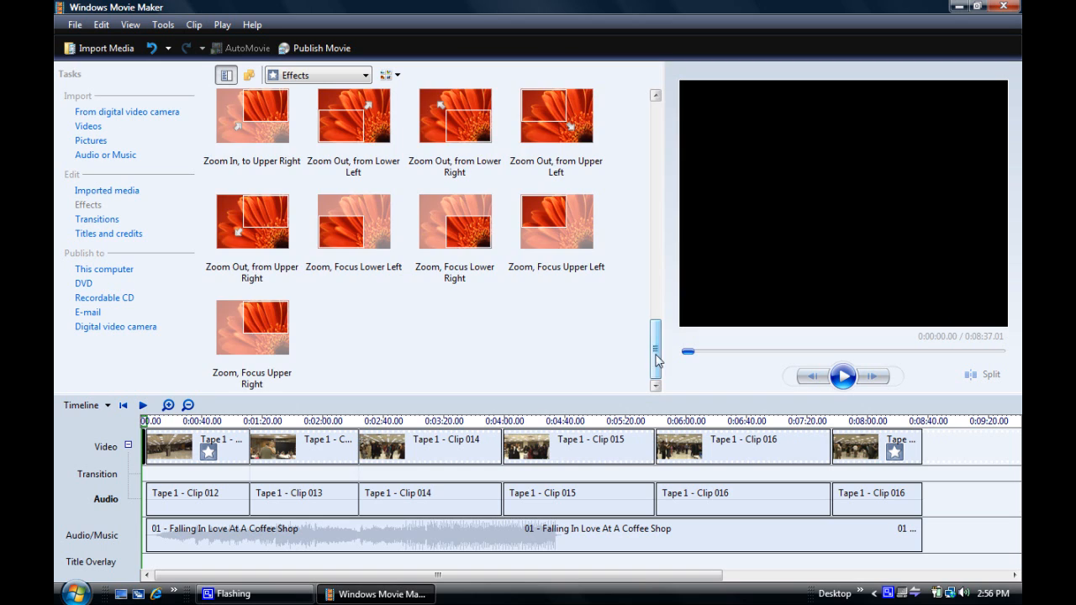
{"action": "left_click_drag", "start_coordinate": [656, 349], "coordinate": [658, 138]}
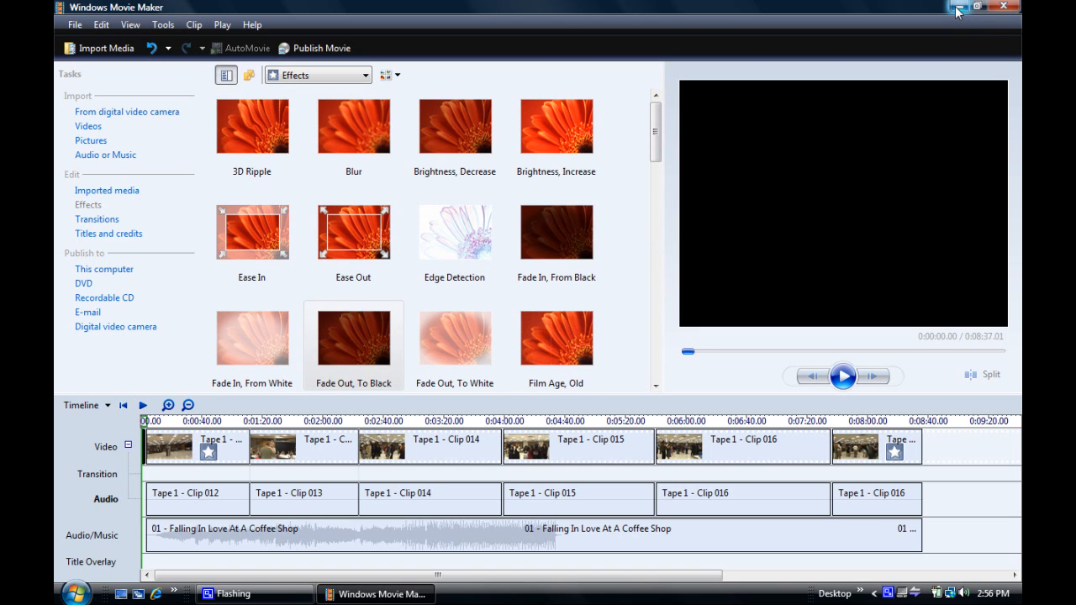
{"action": "mouse_move", "coordinate": [658, 129]}
{"action": "left_mouse_down"}
{"action": "mouse_move", "coordinate": [658, 189]}
{"action": "mouse_move", "coordinate": [657, 126]}
{"action": "left_mouse_up"}
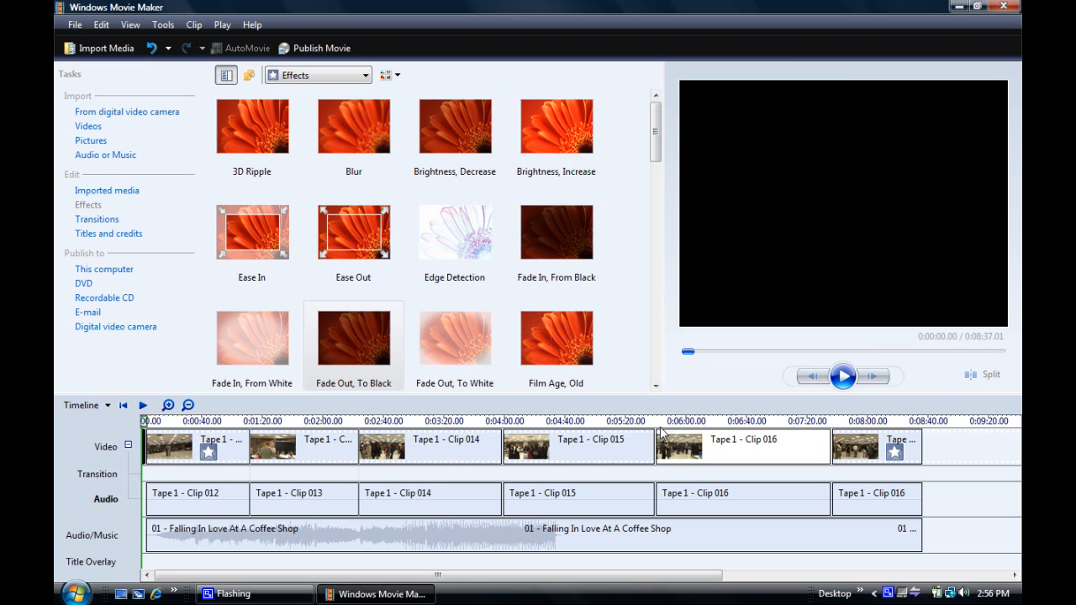
- Preview points in Clips 015 and 012 on the timeline, and show the imported media collection
{"action": "left_click", "coordinate": [602, 421]}
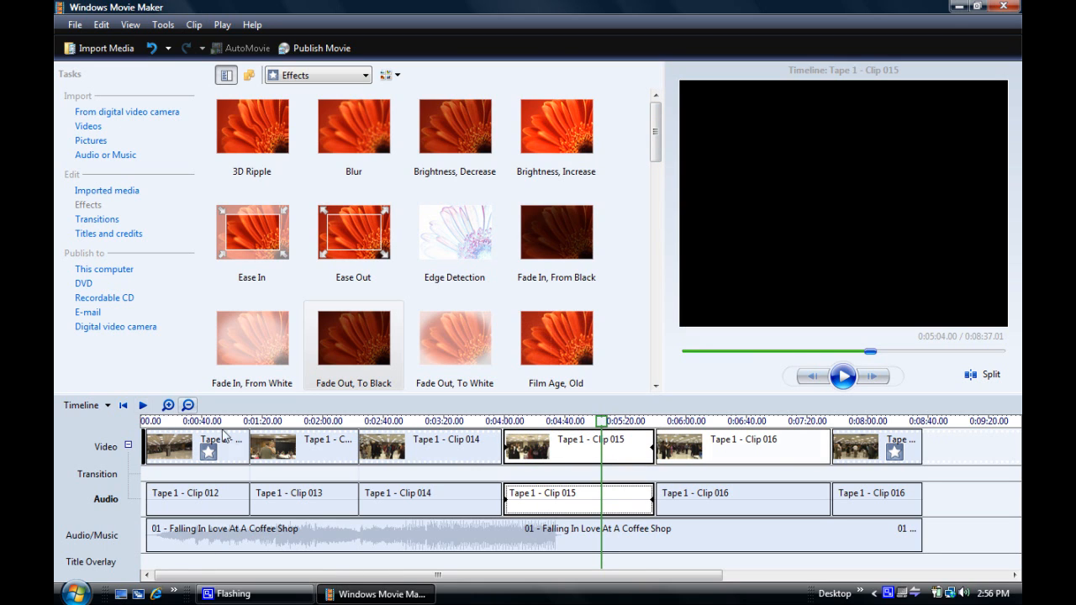
{"action": "left_click", "coordinate": [170, 421]}
{"action": "left_click_drag", "start_coordinate": [174, 427], "coordinate": [212, 426]}
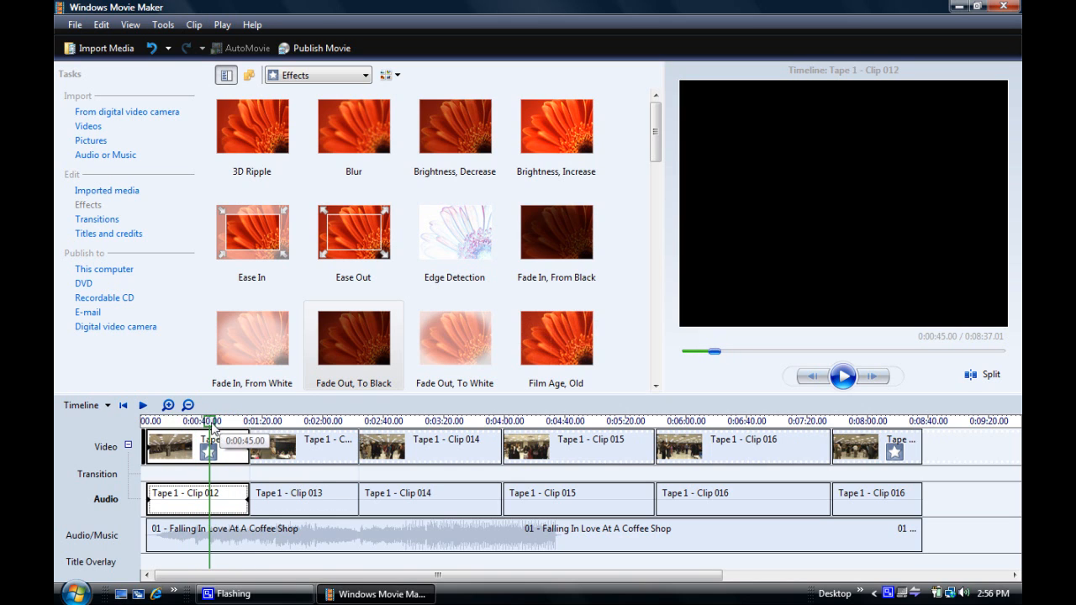
{"action": "left_click", "coordinate": [107, 191]}
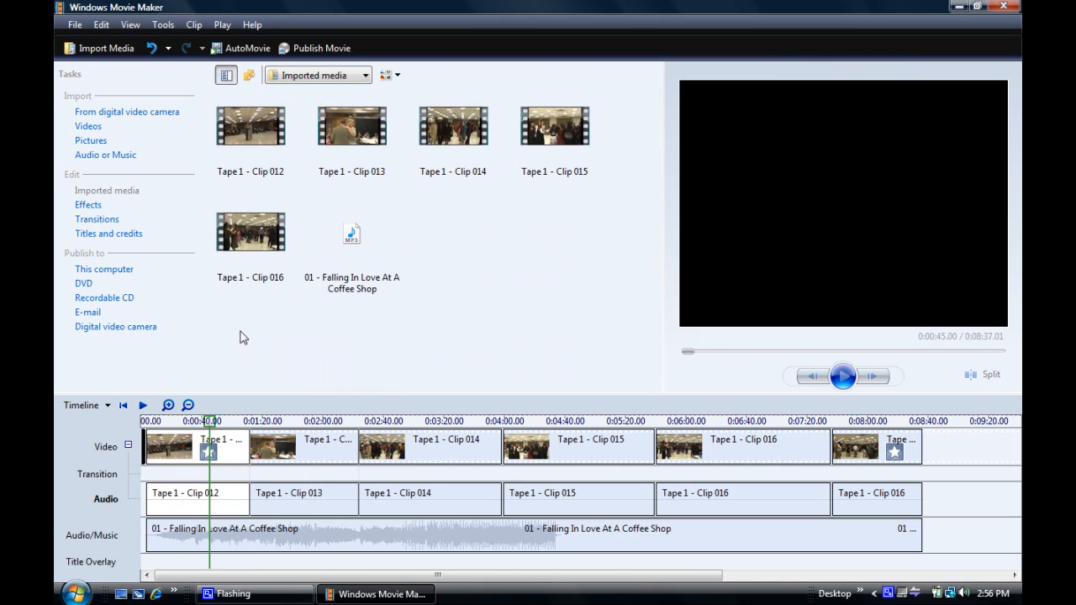
{"action": "left_click_drag", "start_coordinate": [195, 459], "coordinate": [233, 427]}
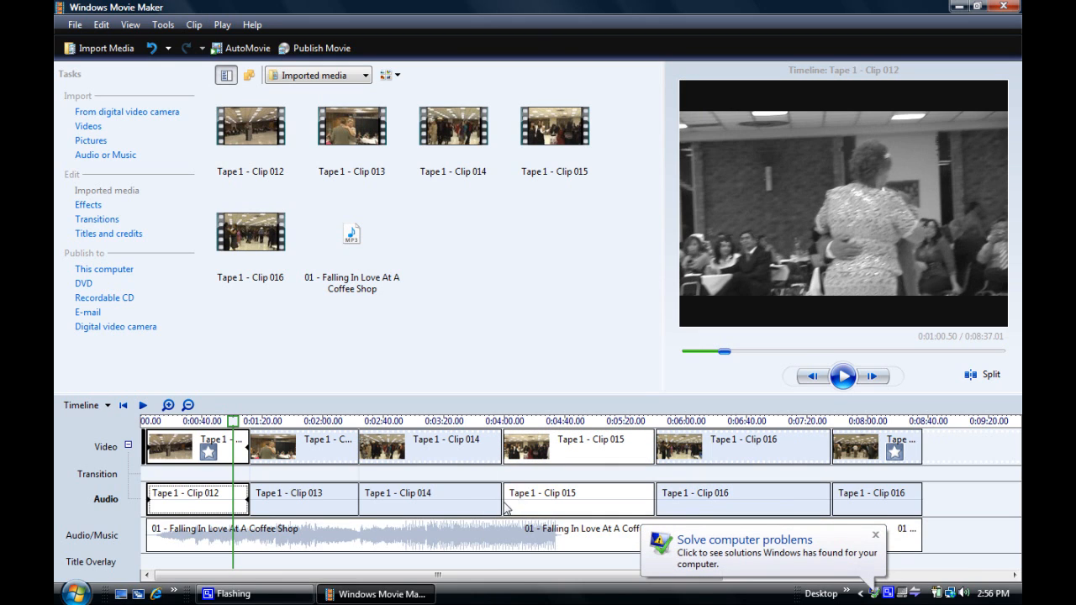
- Preview the movie at 0:05:06.00 in Clip 015, and at 0:06:25.50 and 0:08:04.00 in the two Clip 016 segments
{"action": "left_click", "coordinate": [510, 269]}
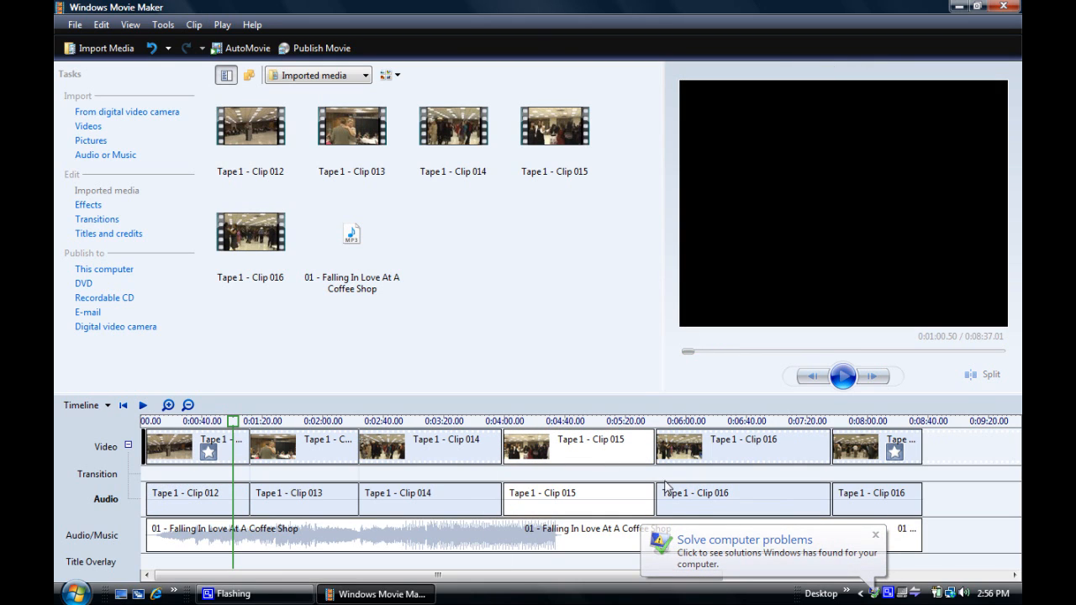
{"action": "left_click", "coordinate": [606, 424]}
{"action": "left_click", "coordinate": [604, 423]}
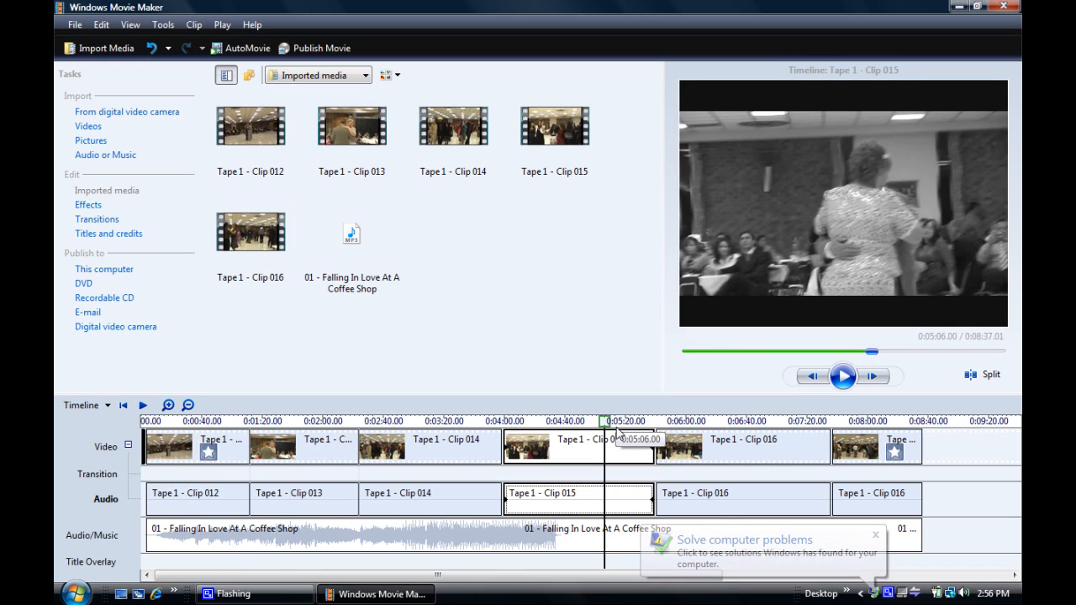
{"action": "left_click", "coordinate": [726, 423]}
{"action": "left_click", "coordinate": [874, 423]}
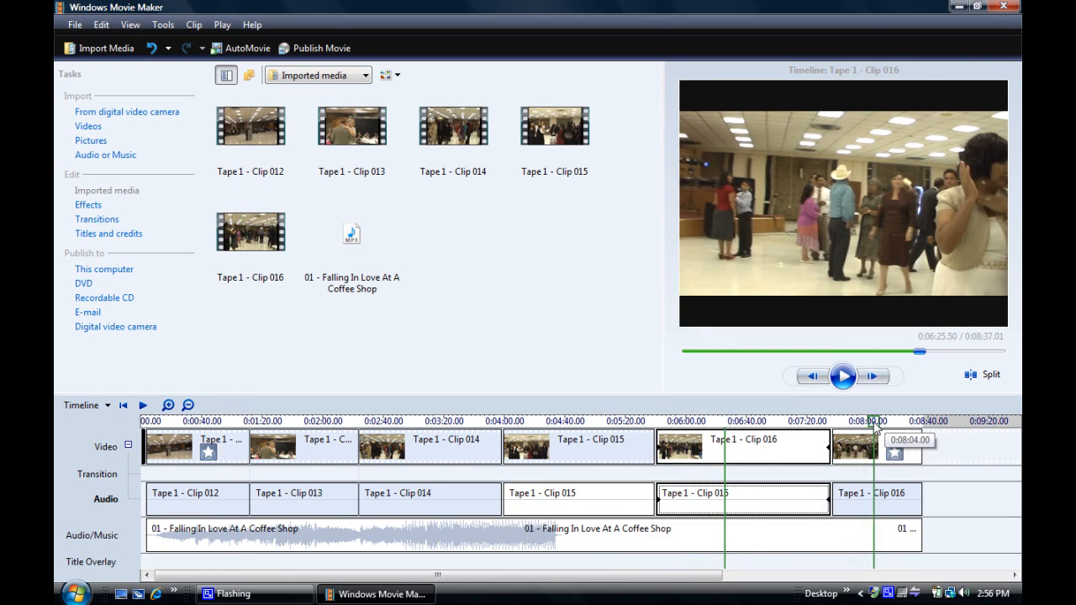